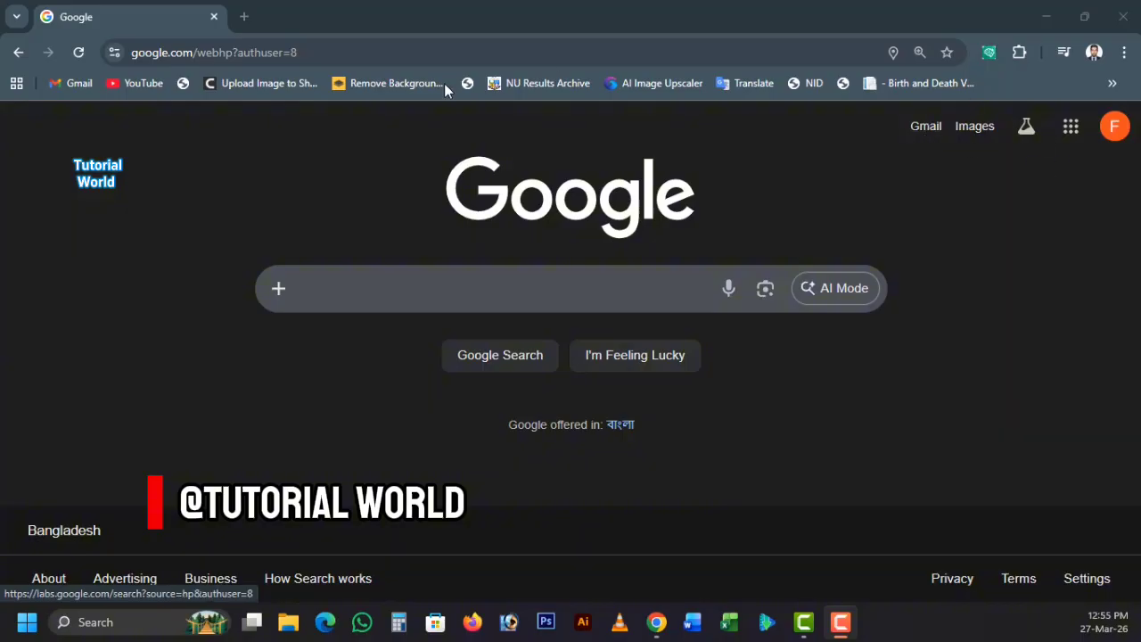
Open the Gmail inbox from the Google home page, closing the account pop-up and reloading the page
left_click(1120, 134)
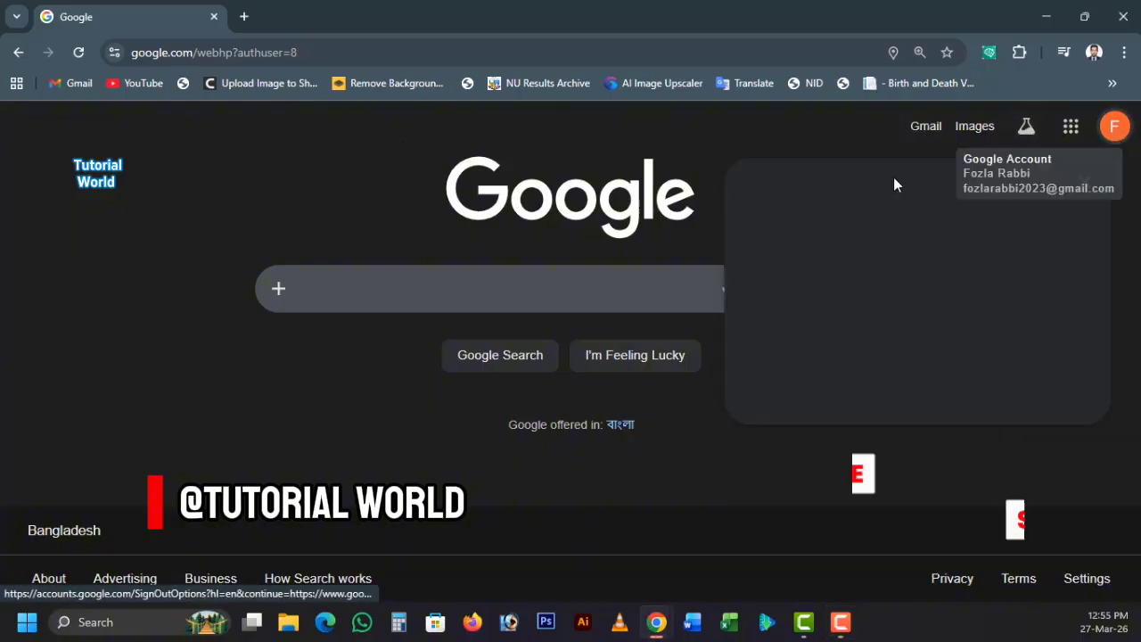
left_click(925, 130)
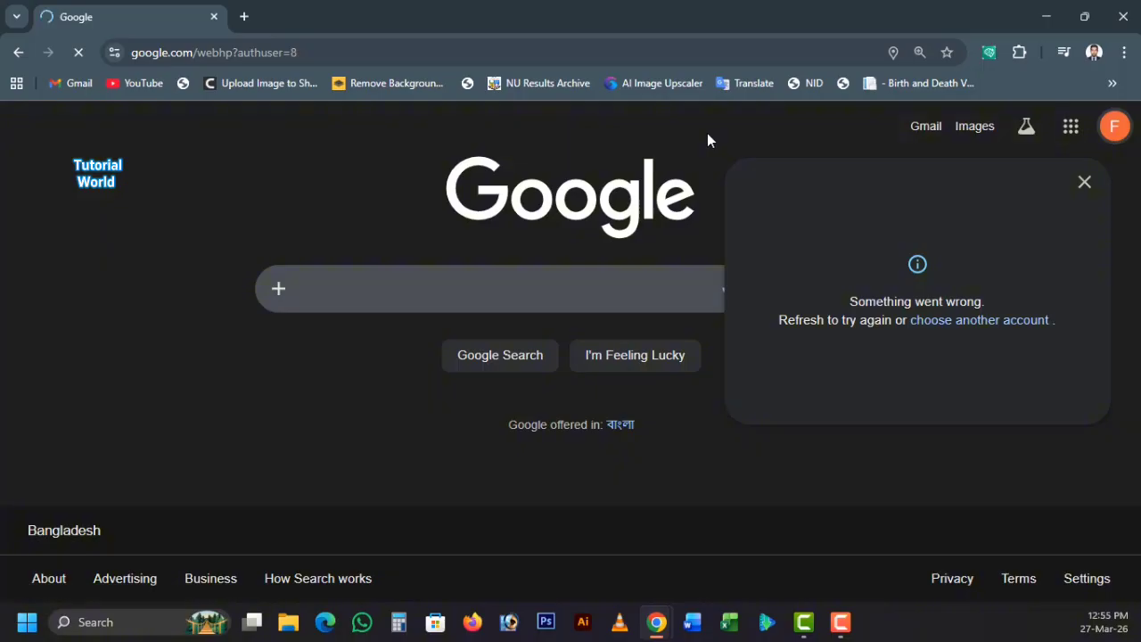
left_click(1085, 183)
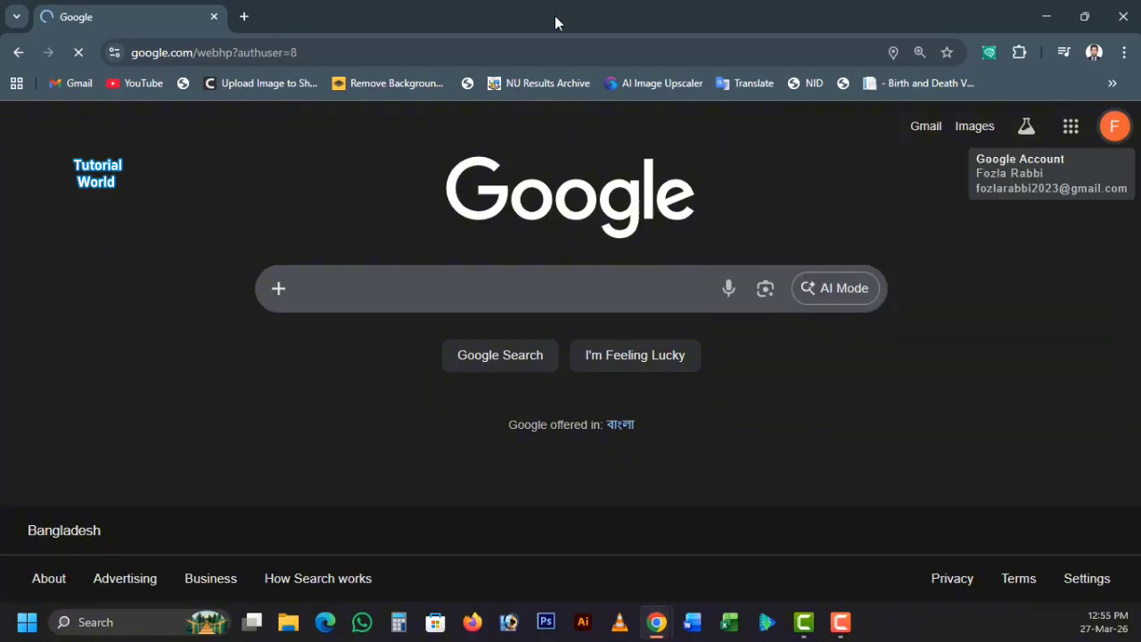
left_click(79, 52)
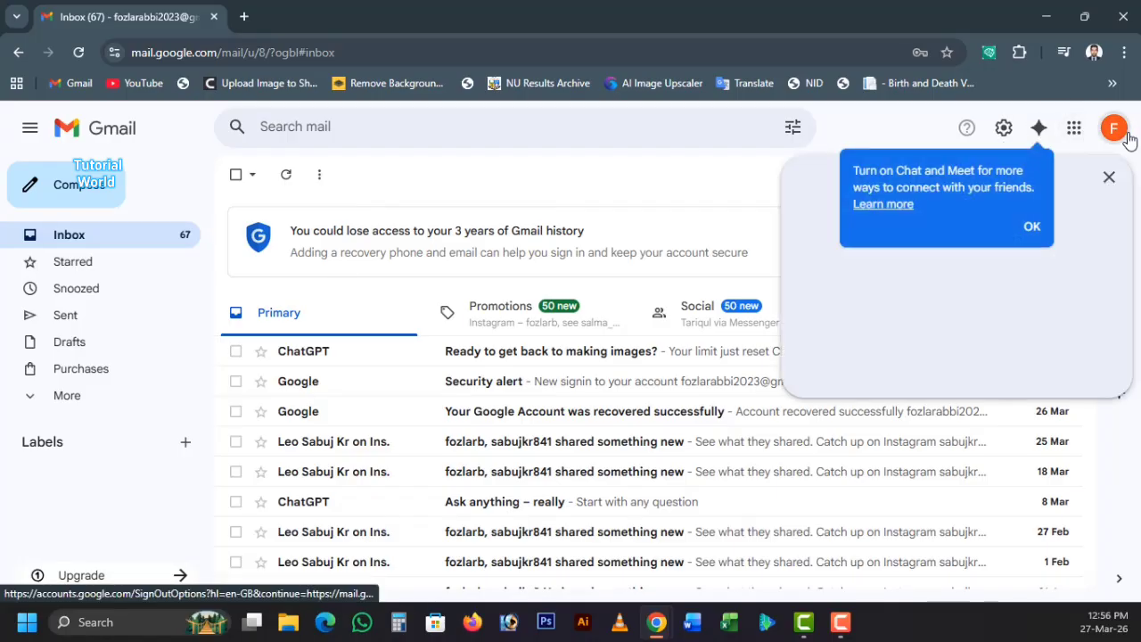
Check which Google account is signed in to Gmail, and close the account and profile picture windows
left_click(1113, 127)
left_click_drag(882, 178, 1030, 184)
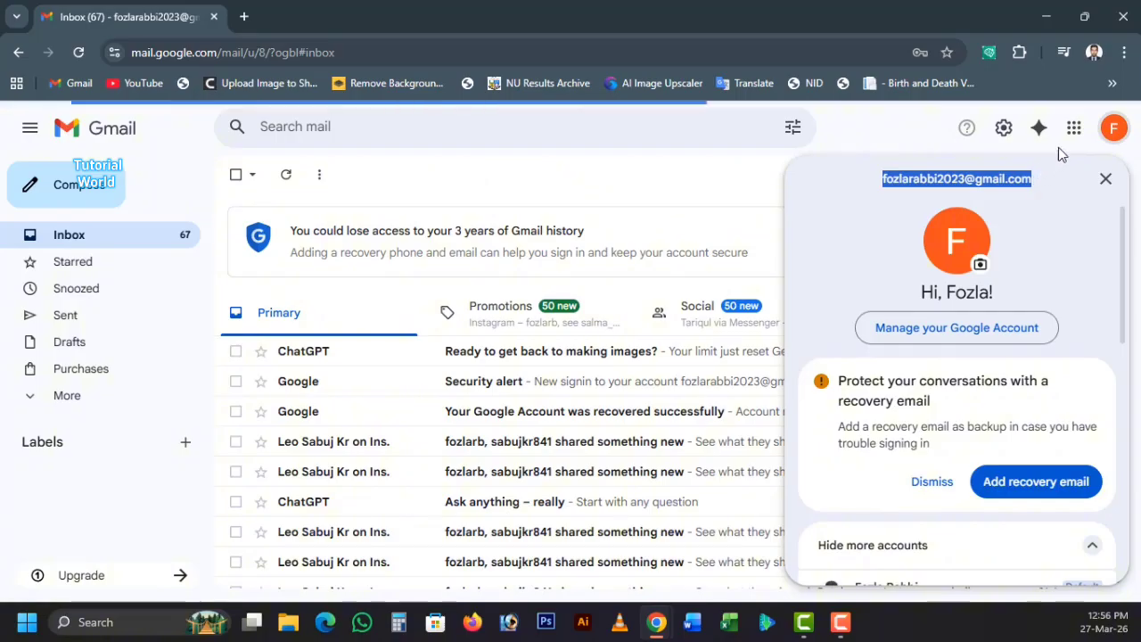
left_click(1112, 132)
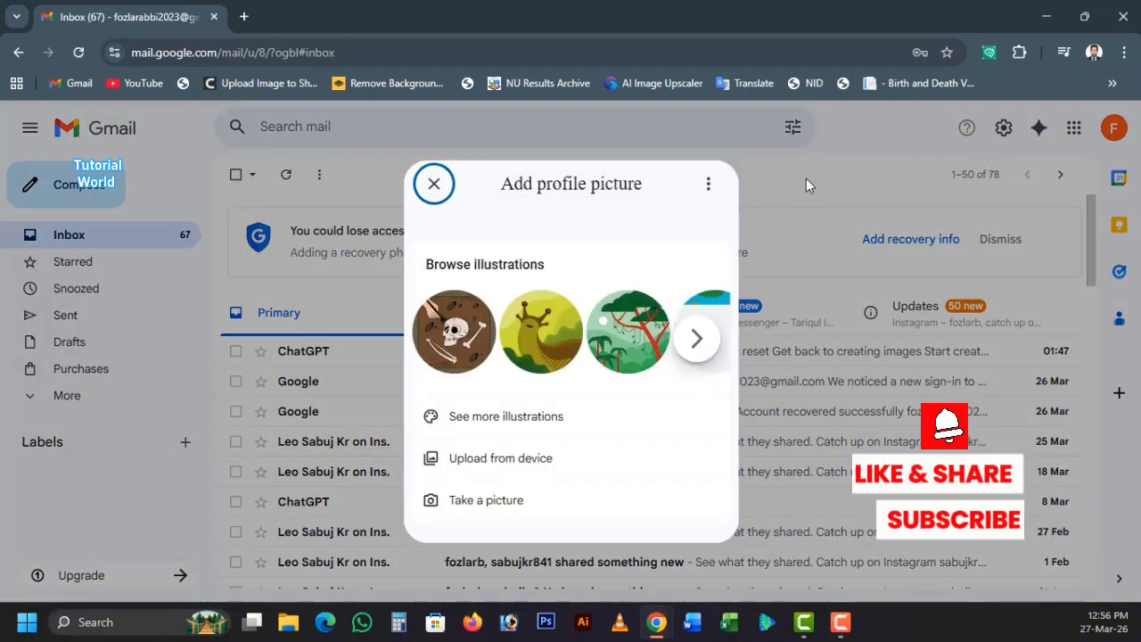
left_click(806, 180)
Open Google Drive for the signed-in account from Gmail's list of Google apps and switch to it
left_click(1074, 129)
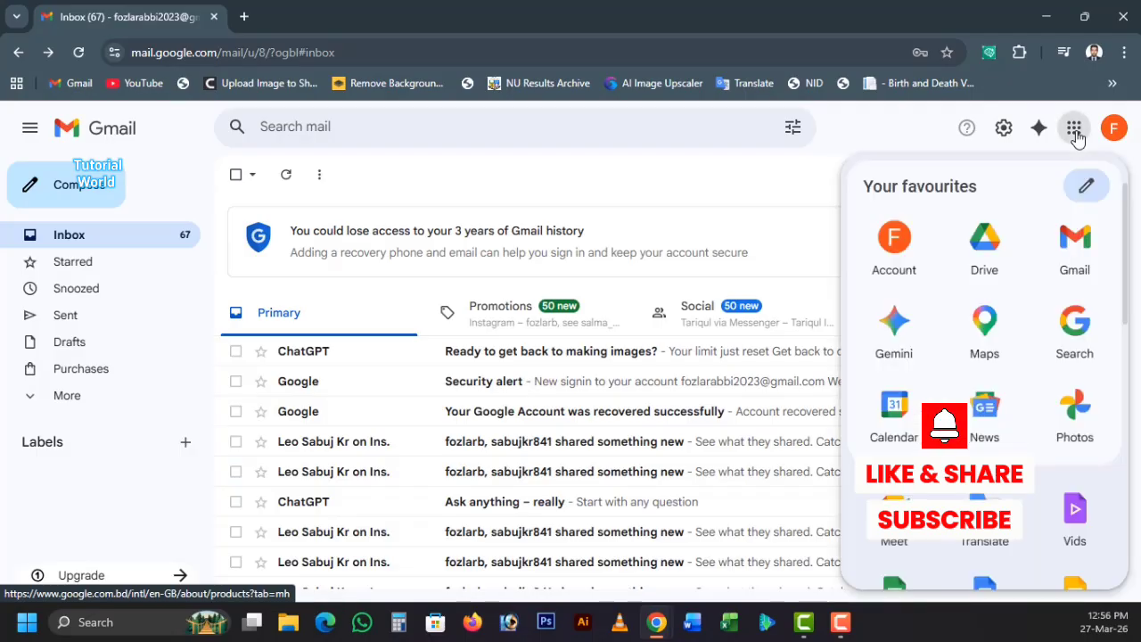
left_click(772, 193)
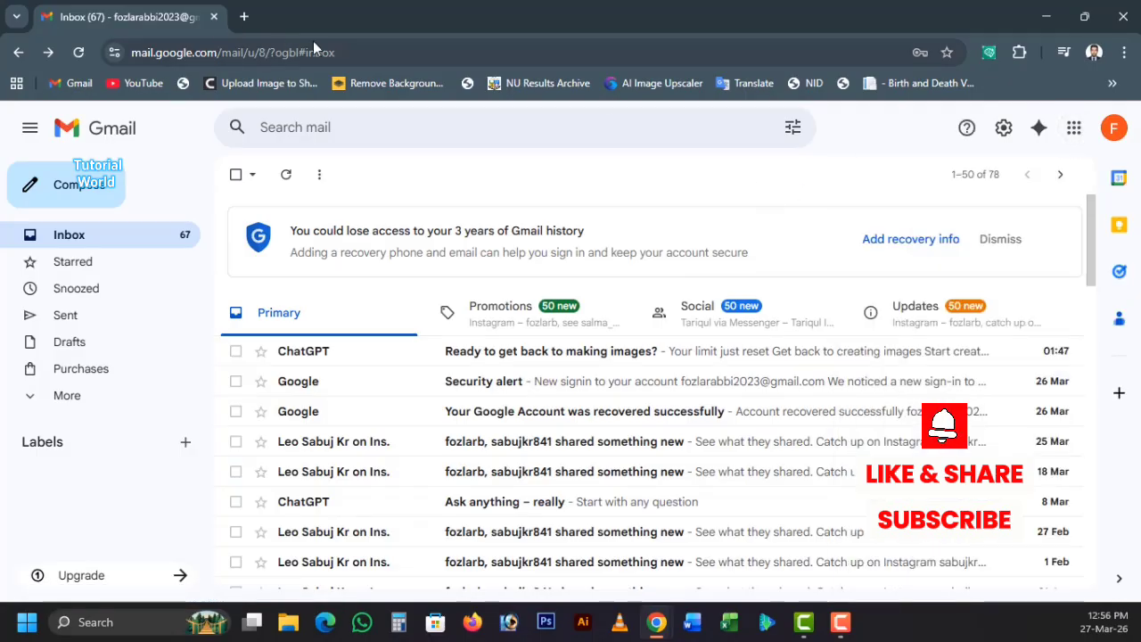
left_click(1074, 128)
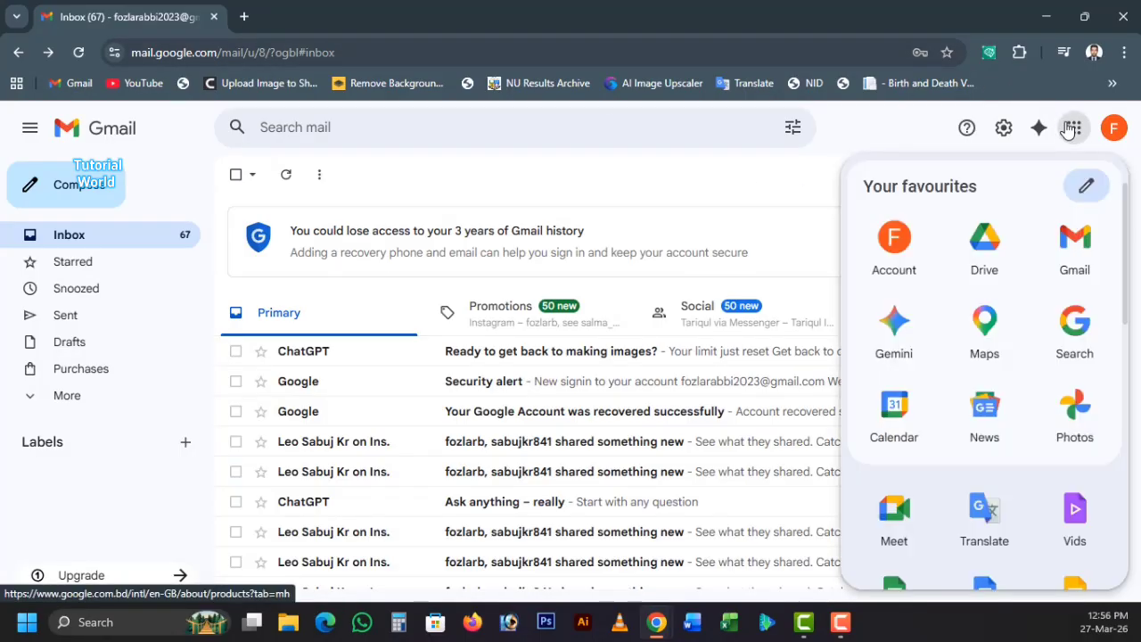
left_click(986, 253)
left_click(151, 17)
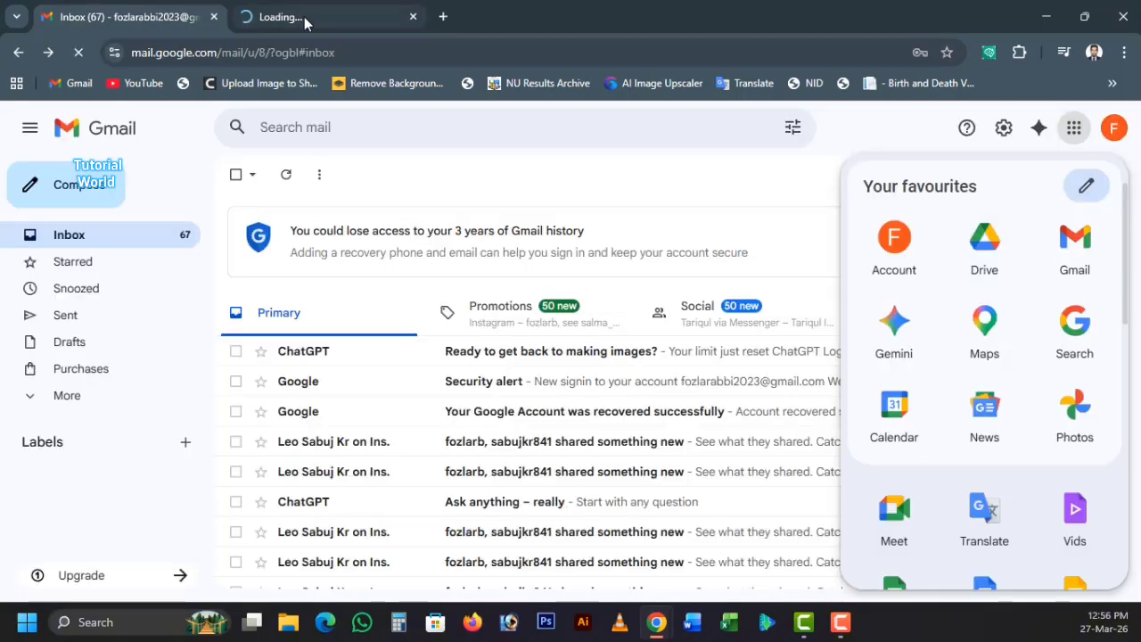
left_click(377, 17)
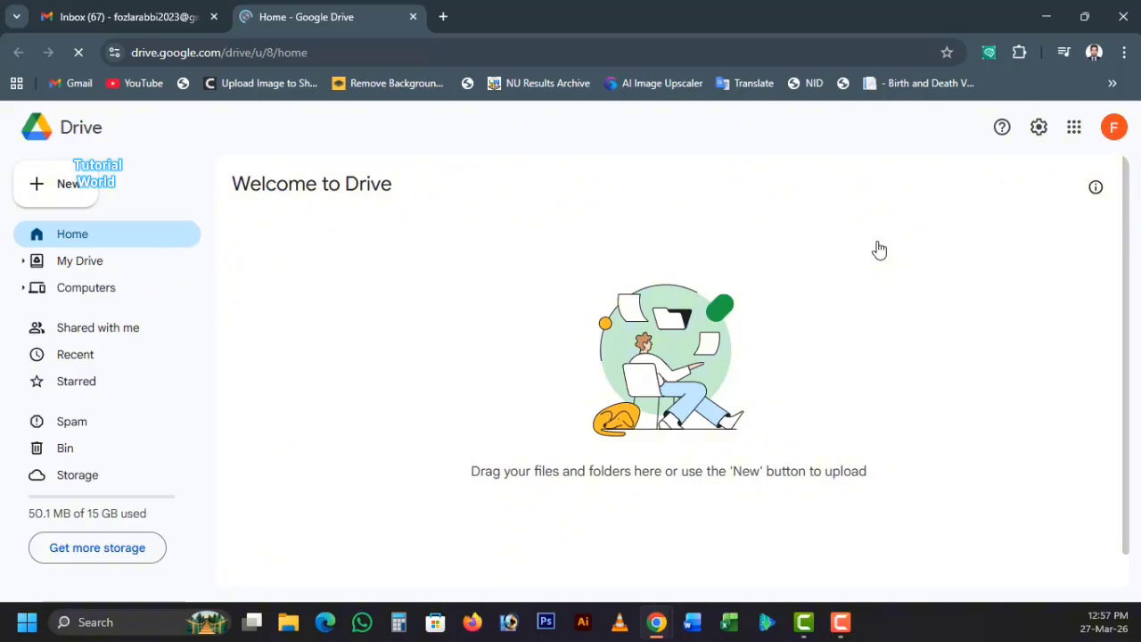
Create a new blank Google Form from Drive
left_click(40, 194)
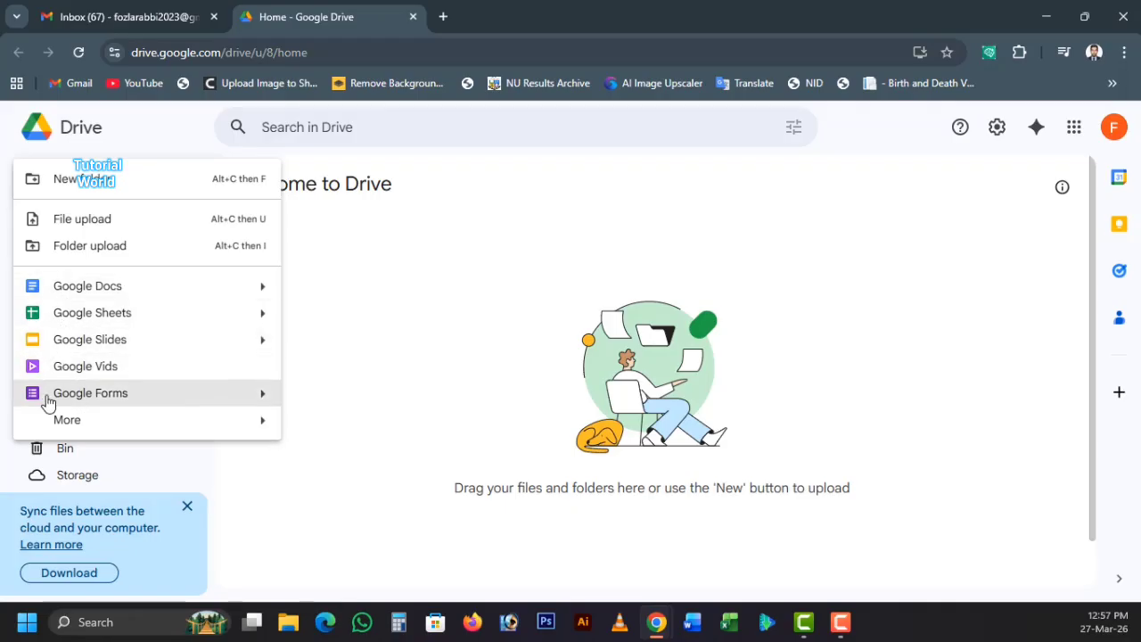
mouse_move(107, 423)
left_click(106, 401)
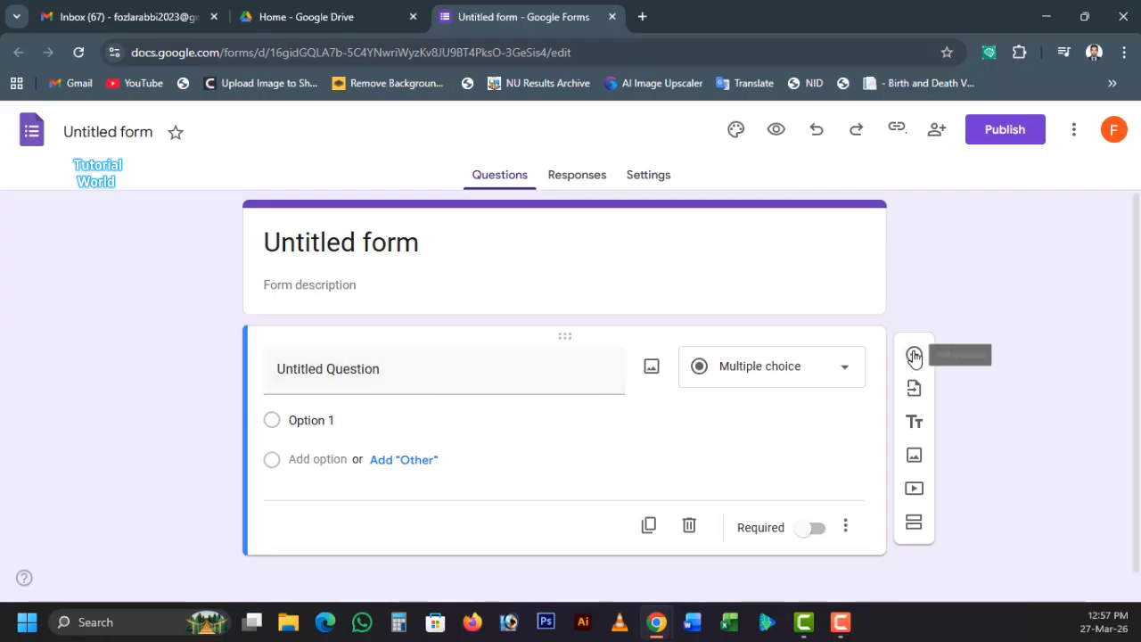
Replace the form's heading with "Data From (বিবরণ)"
left_click(389, 373)
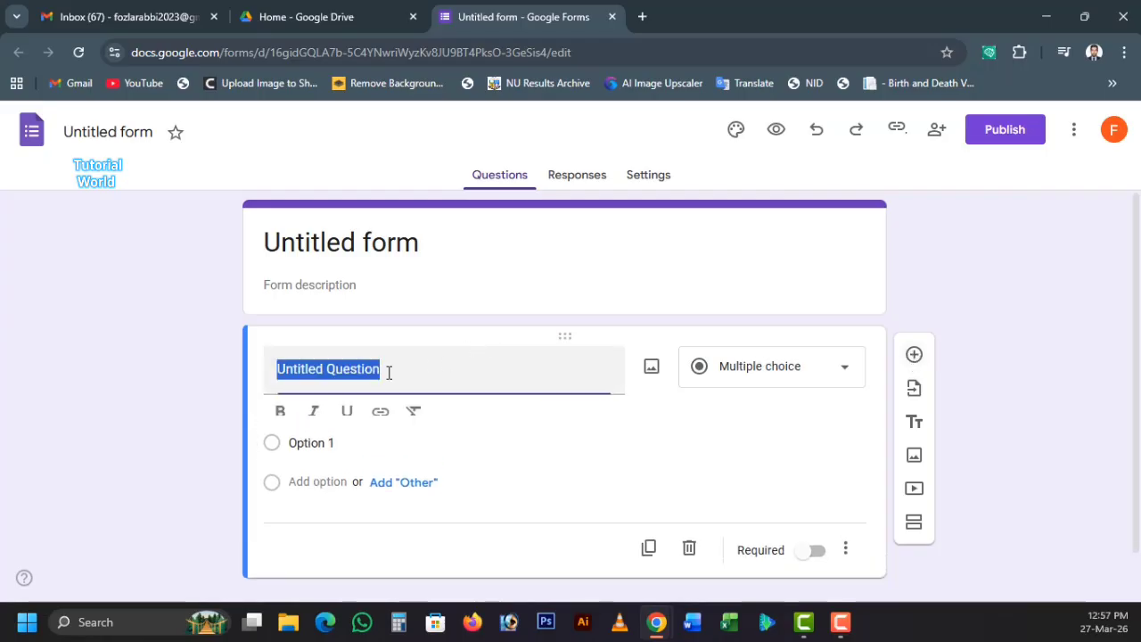
left_click(408, 246)
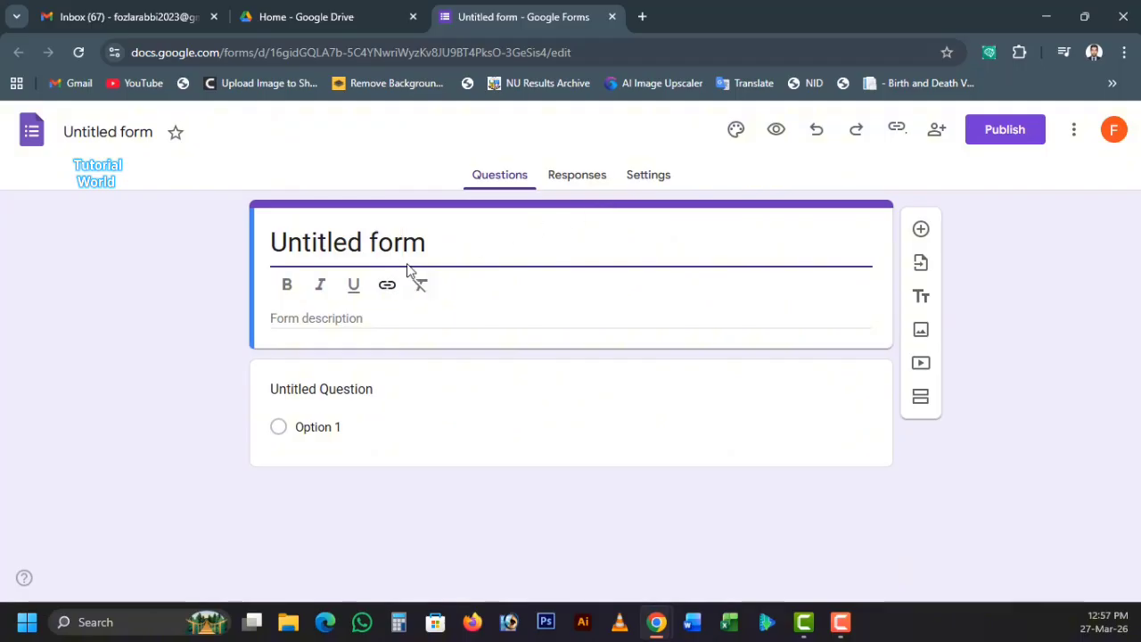
left_click_drag(440, 244, 196, 257)
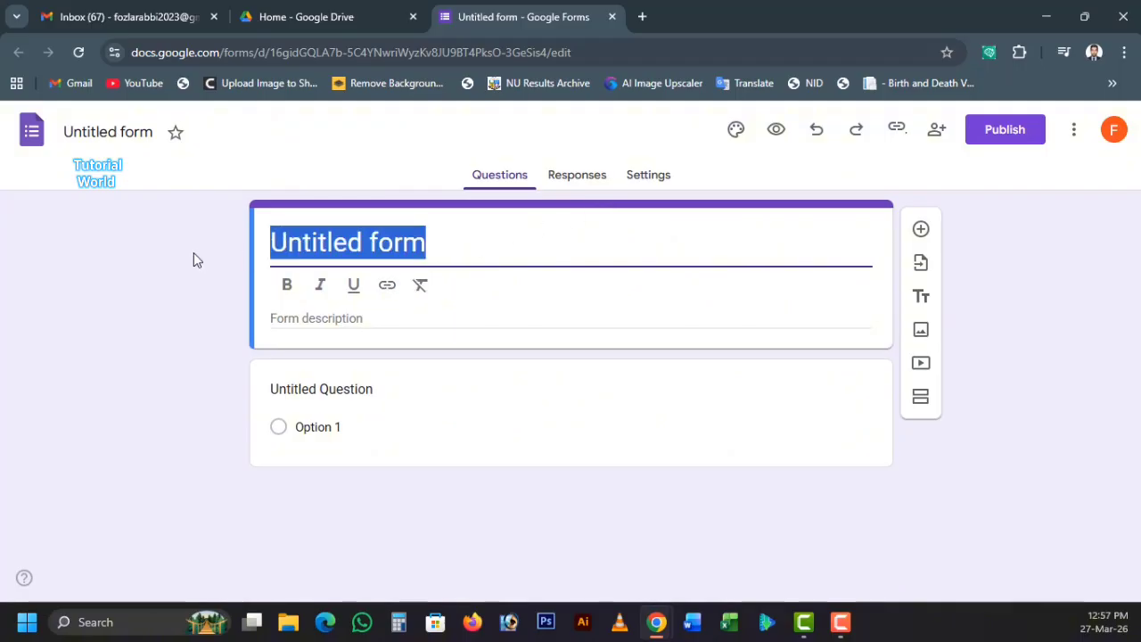
type("Dat")
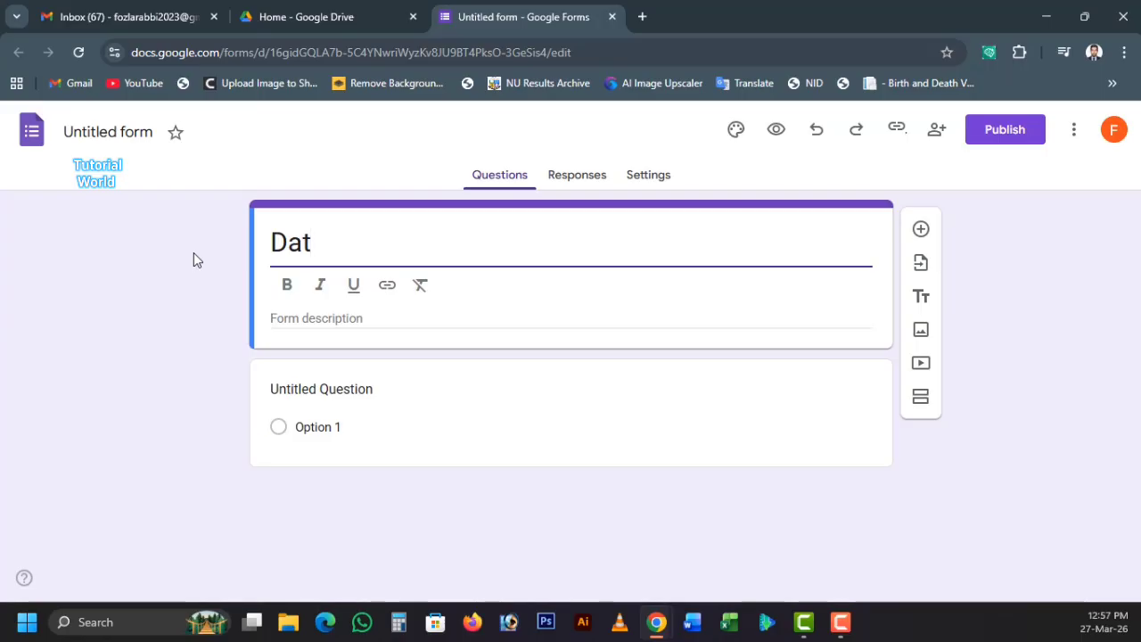
type("a From")
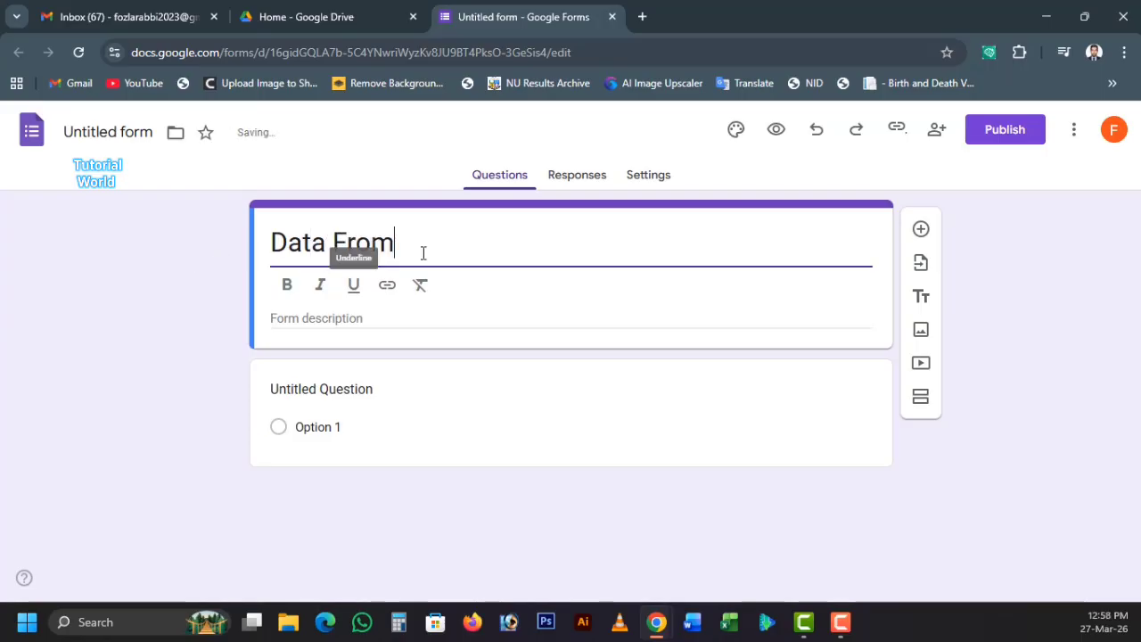
type(" ()")
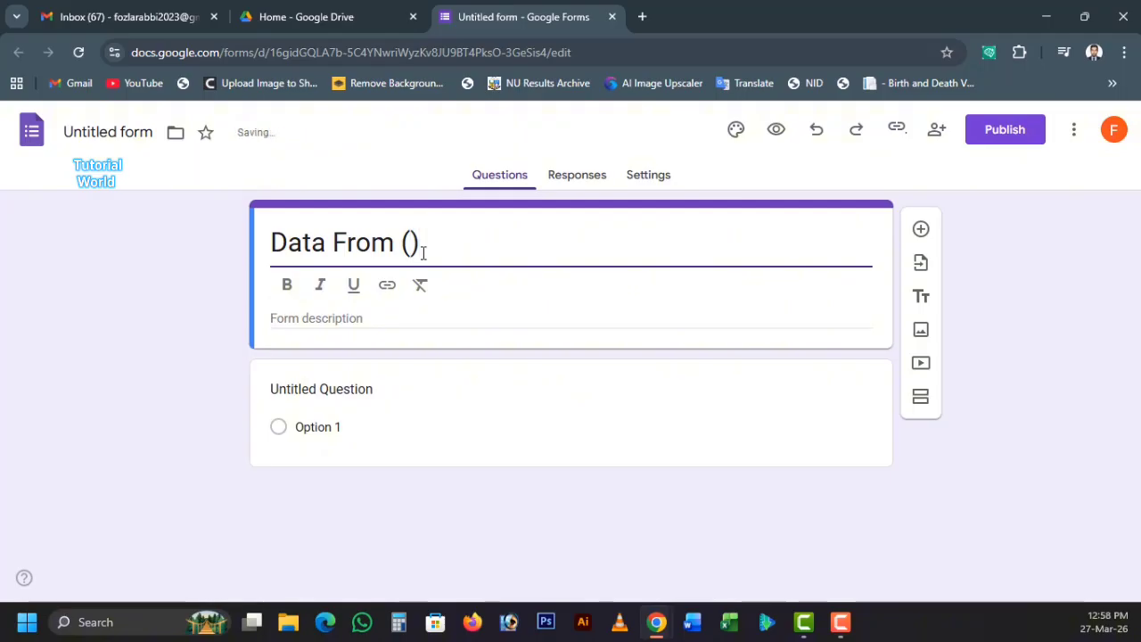
key("Left")
type("বিবরণ")
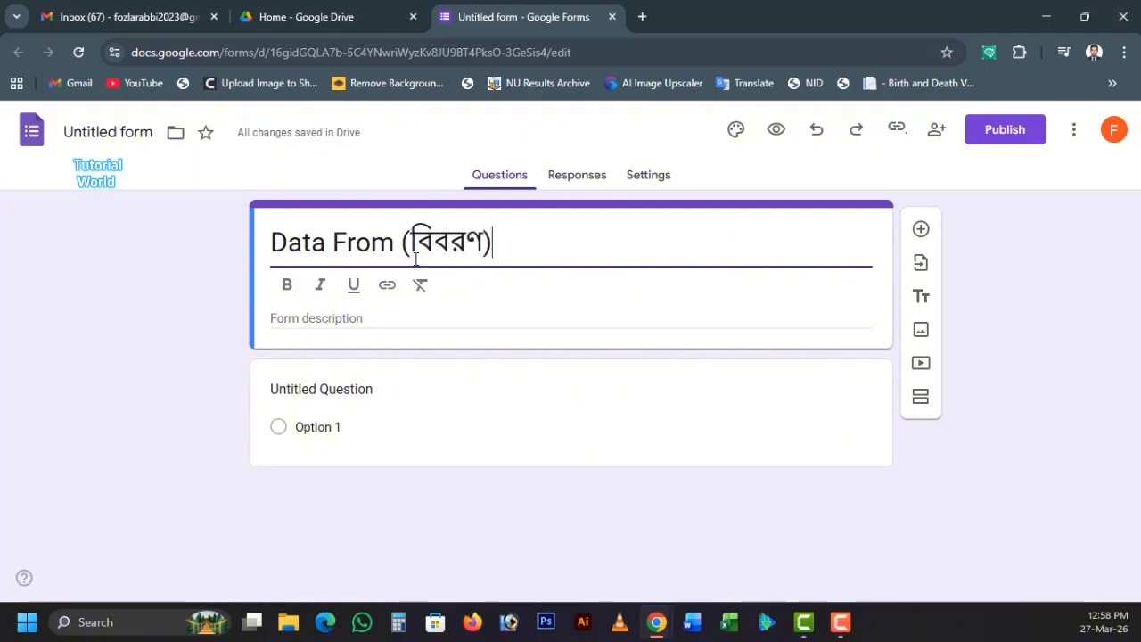
left_click_drag(543, 242, 255, 253)
left_click(523, 240)
Review the form's settings, including the default email collection options, and its responses page, and return to the questions
left_click(643, 177)
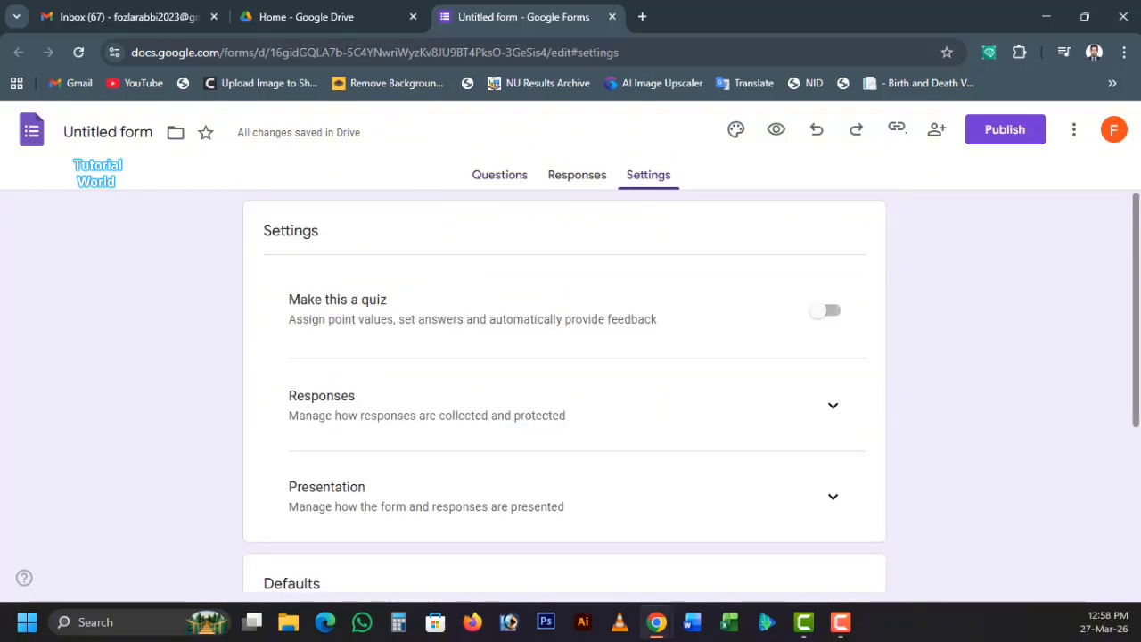
left_click_drag(1129, 293, 1108, 400)
left_click(827, 395)
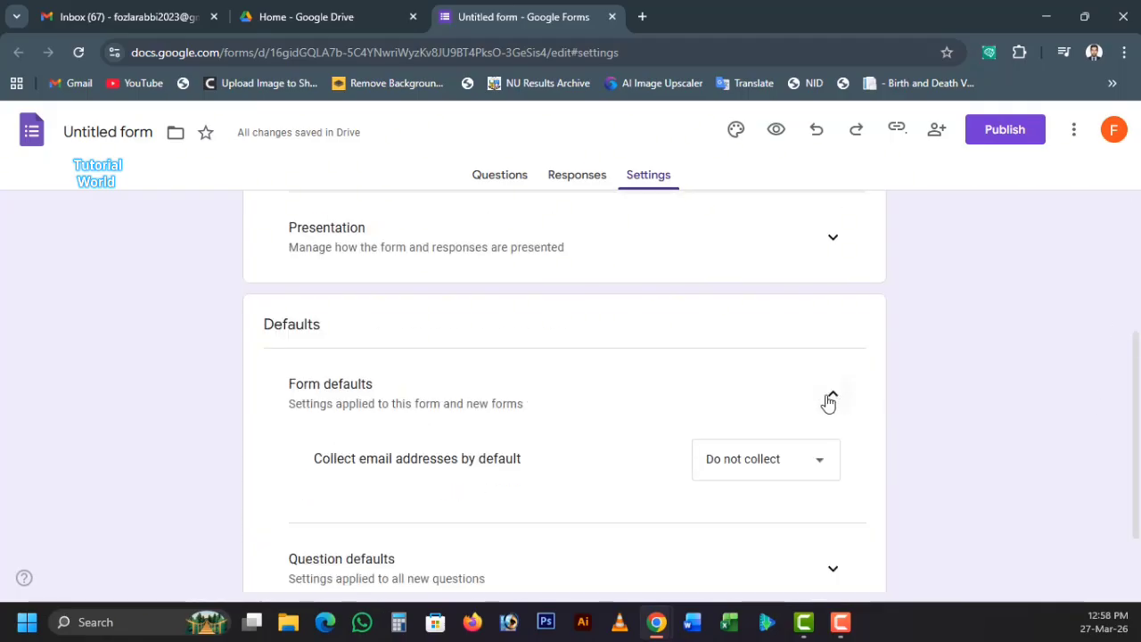
left_click(822, 474)
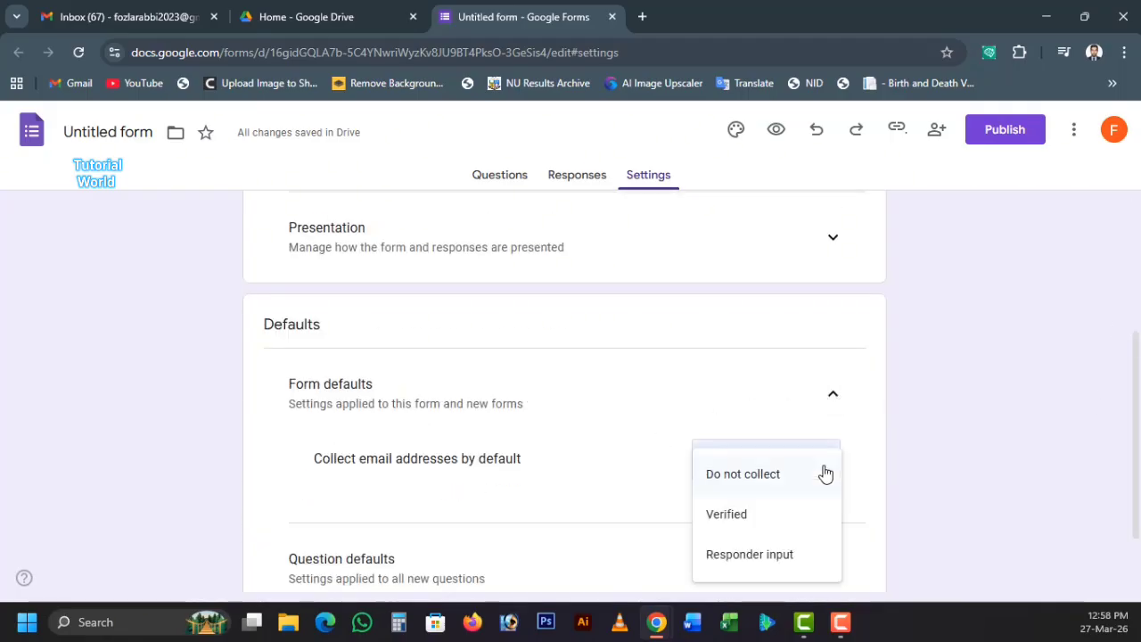
left_click(869, 457)
left_click_drag(1131, 379, 968, 266)
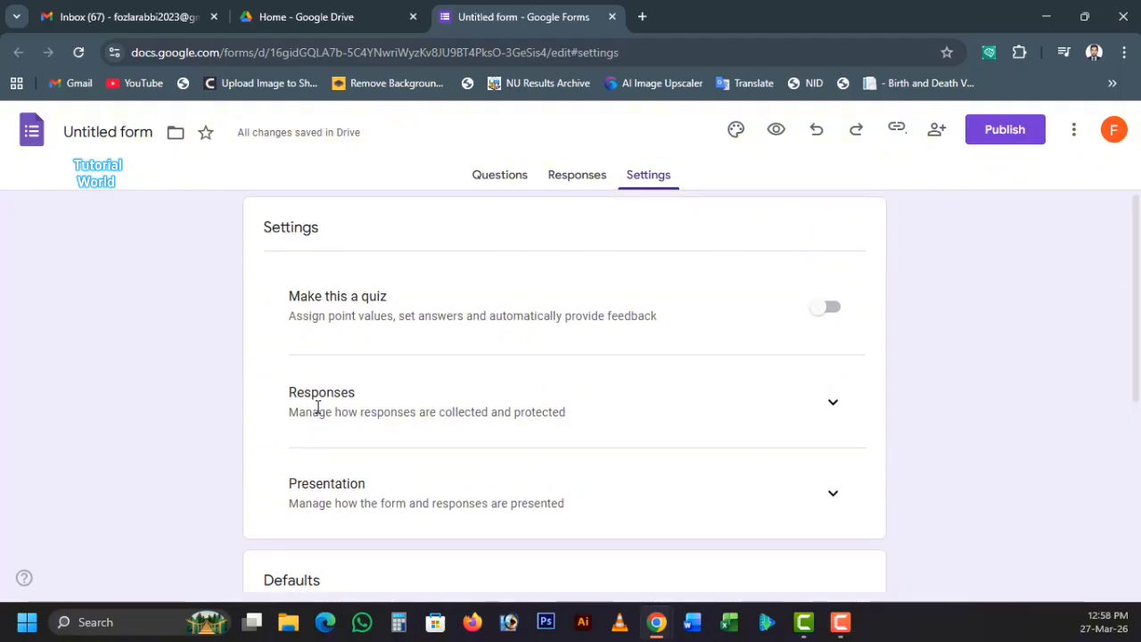
left_click(579, 179)
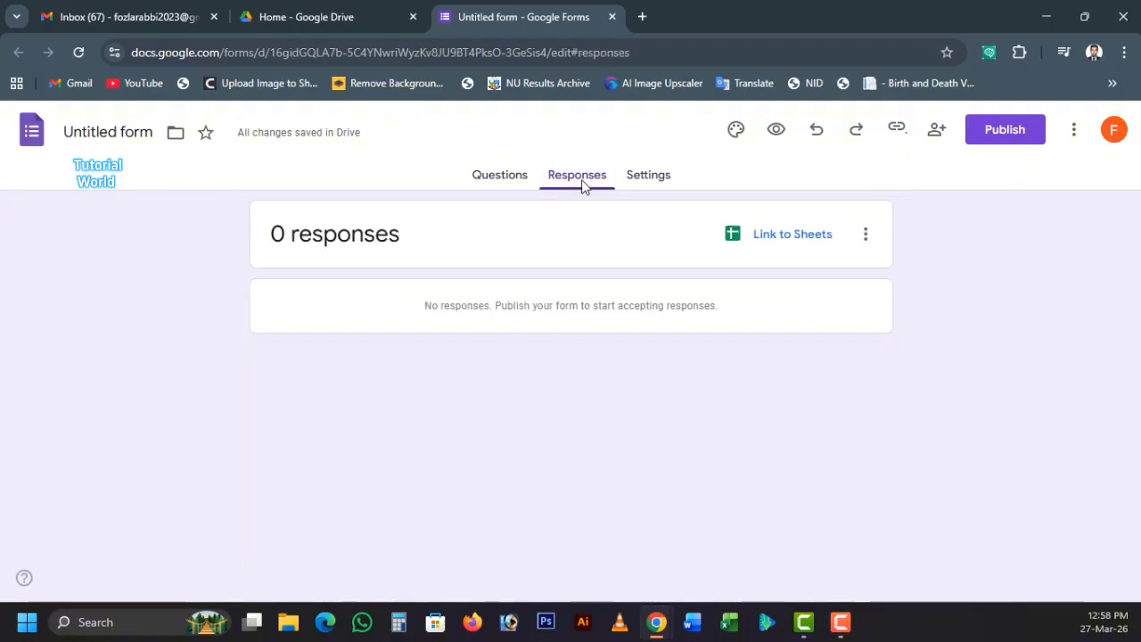
left_click(526, 176)
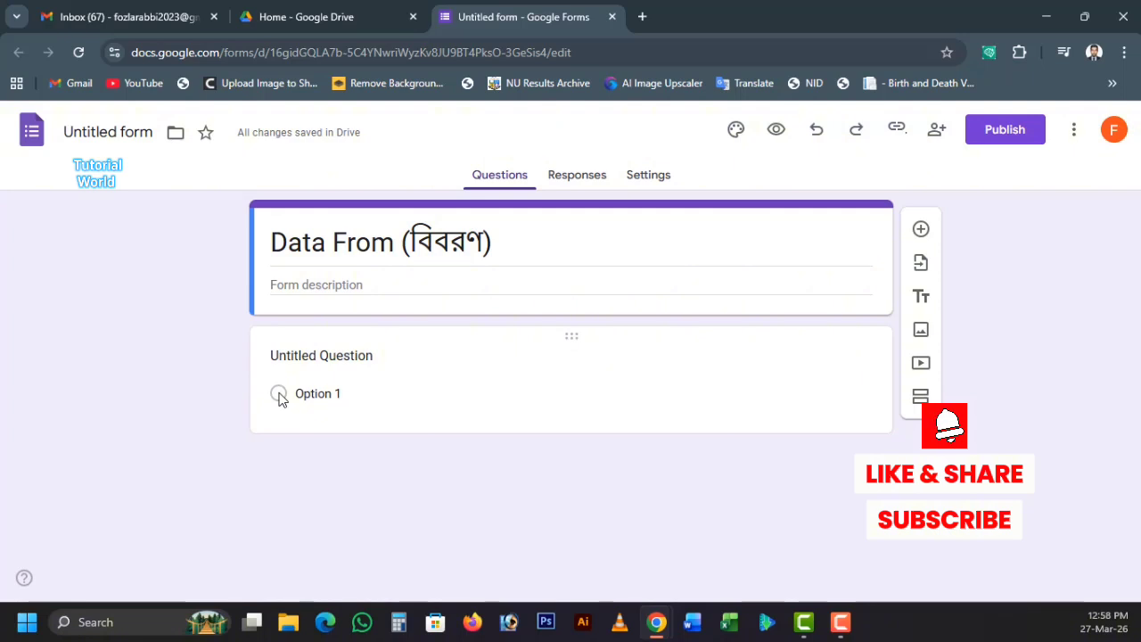
Enter "নাম" as the text of the first question
left_click(377, 354)
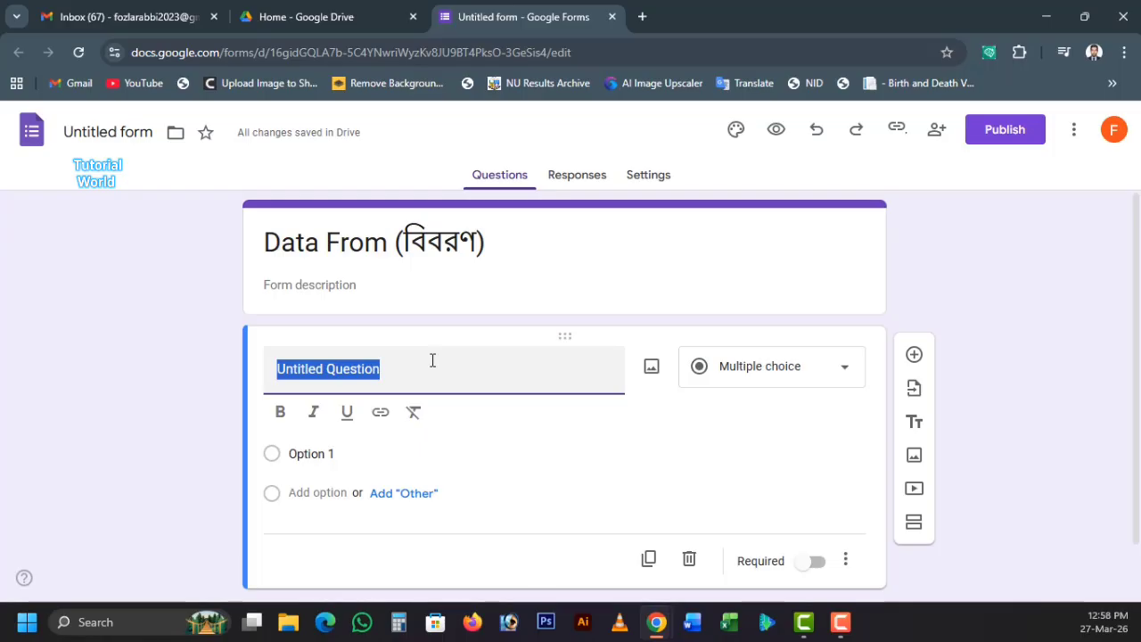
type("নাম")
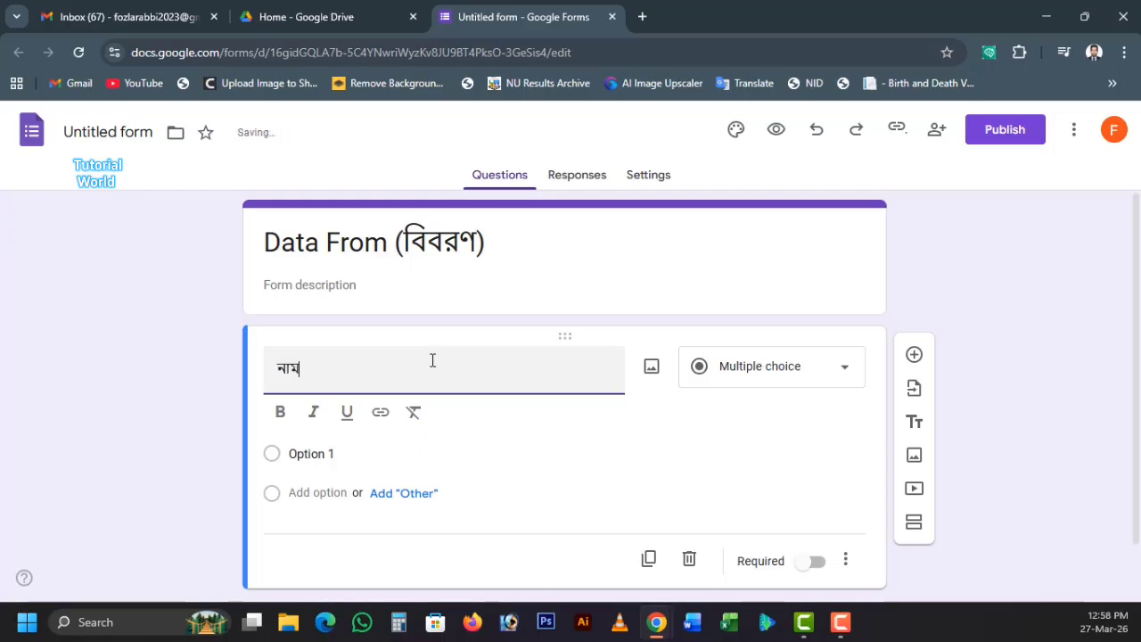
left_click(758, 465)
Change the "নাম" question's type to Short answer
left_click(782, 378)
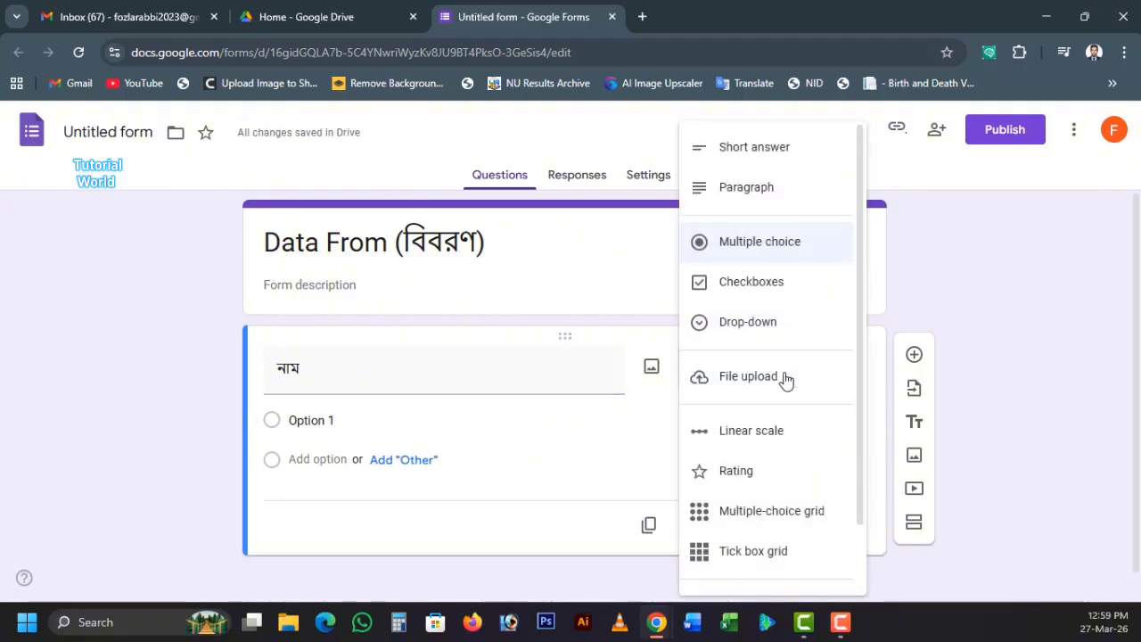
left_click(639, 488)
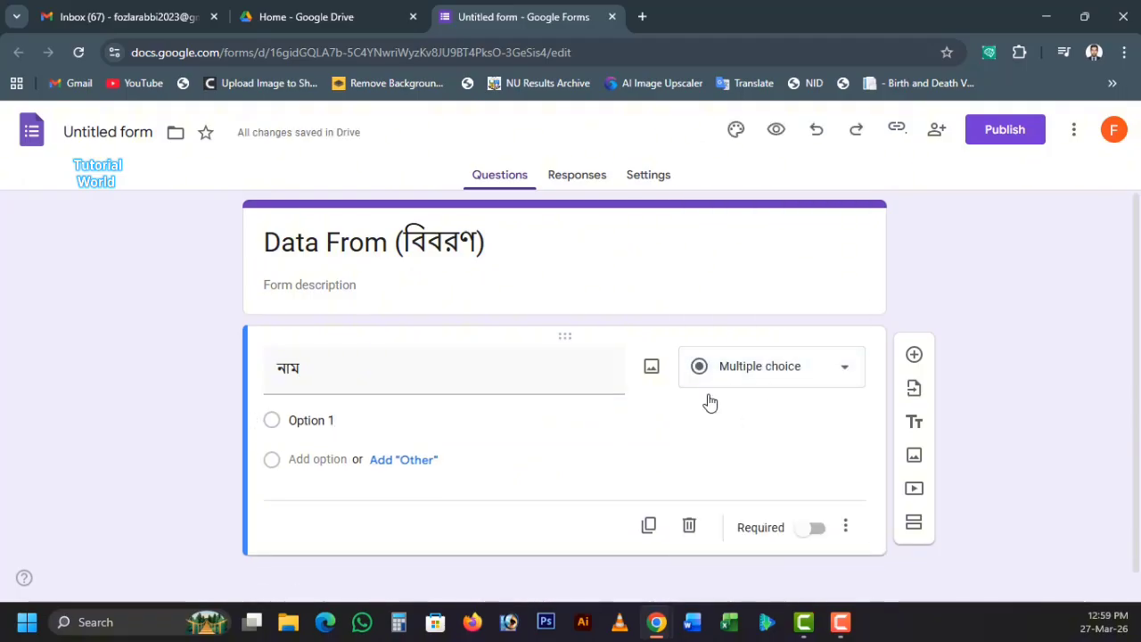
left_click(774, 383)
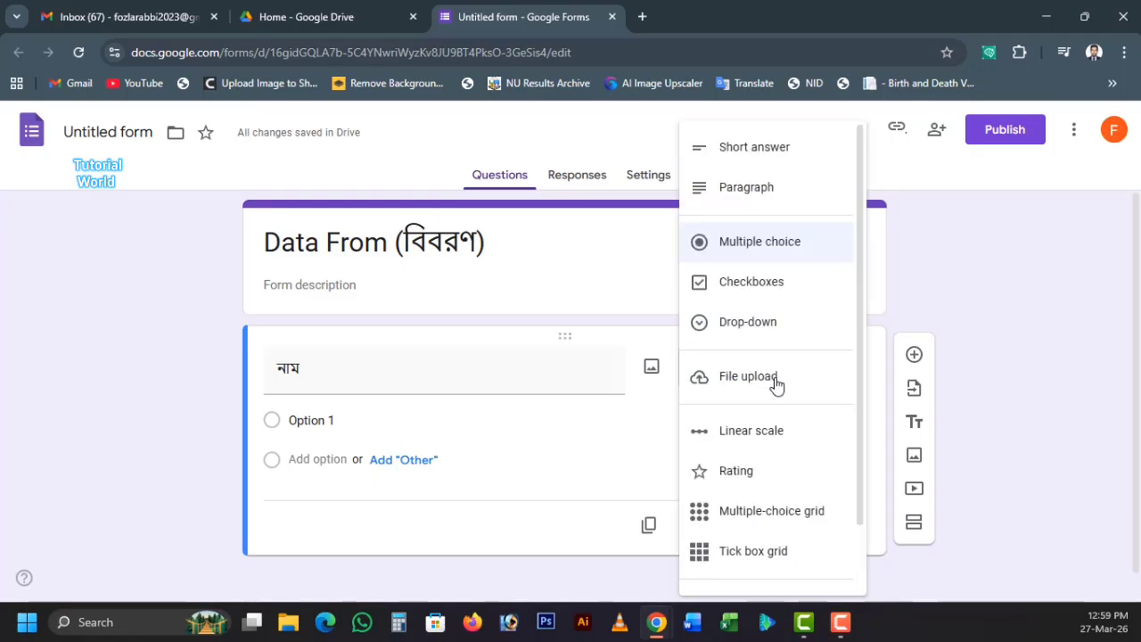
left_click(657, 407)
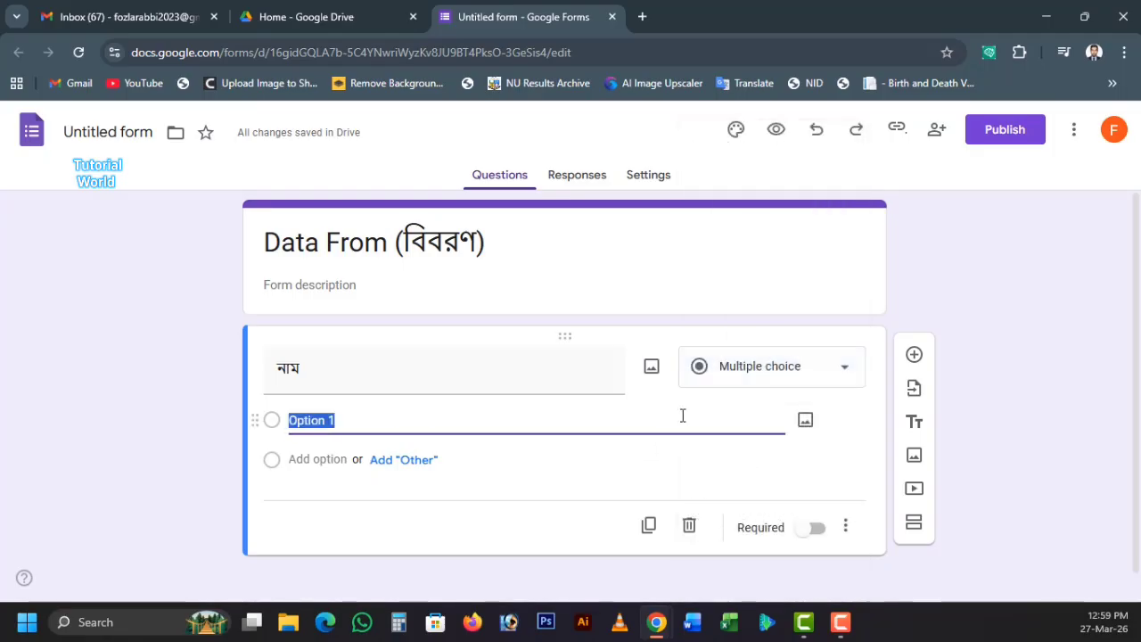
left_click(767, 382)
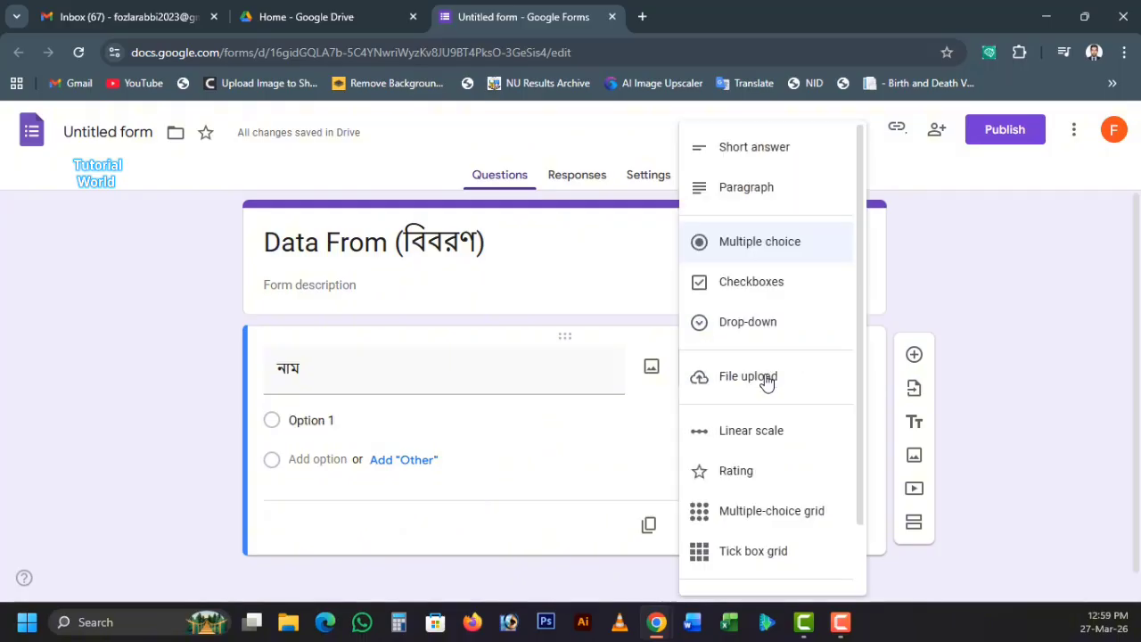
left_click(735, 151)
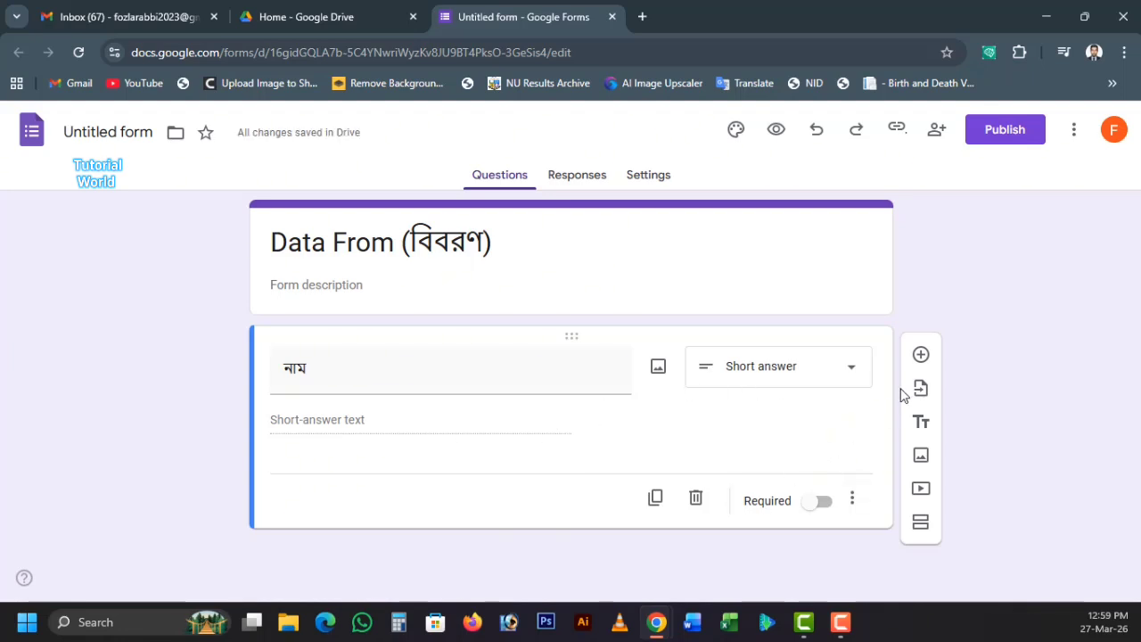
Add a second question below "নাম" with the text "পিতার নাম"
left_click(921, 355)
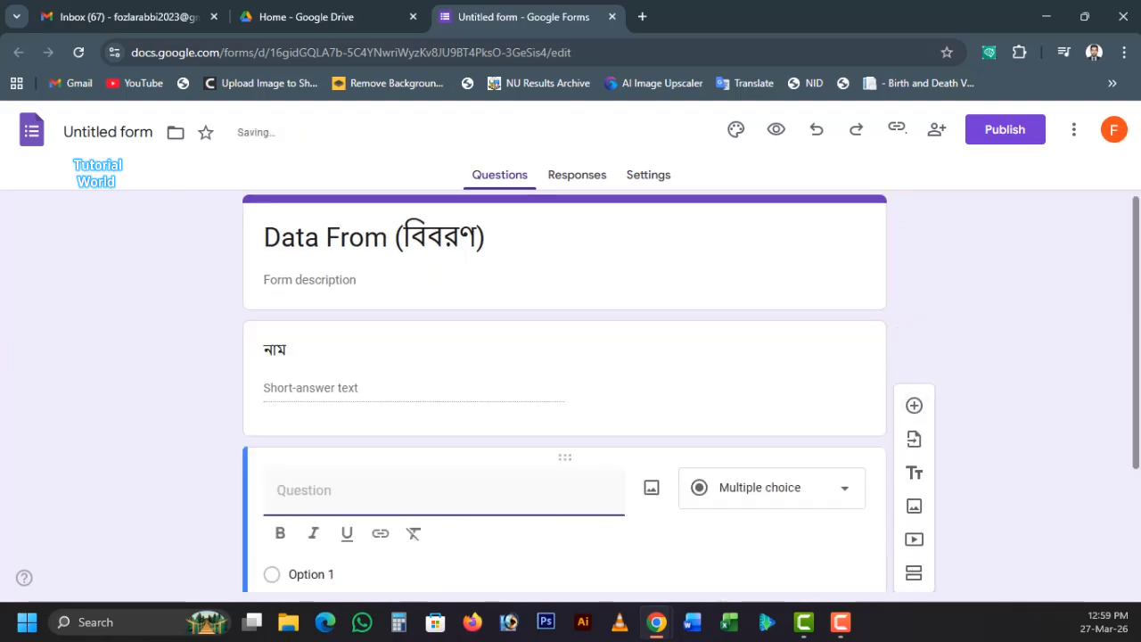
scroll(1129, 367, "down", 1)
left_click_drag(1130, 368, 1134, 430)
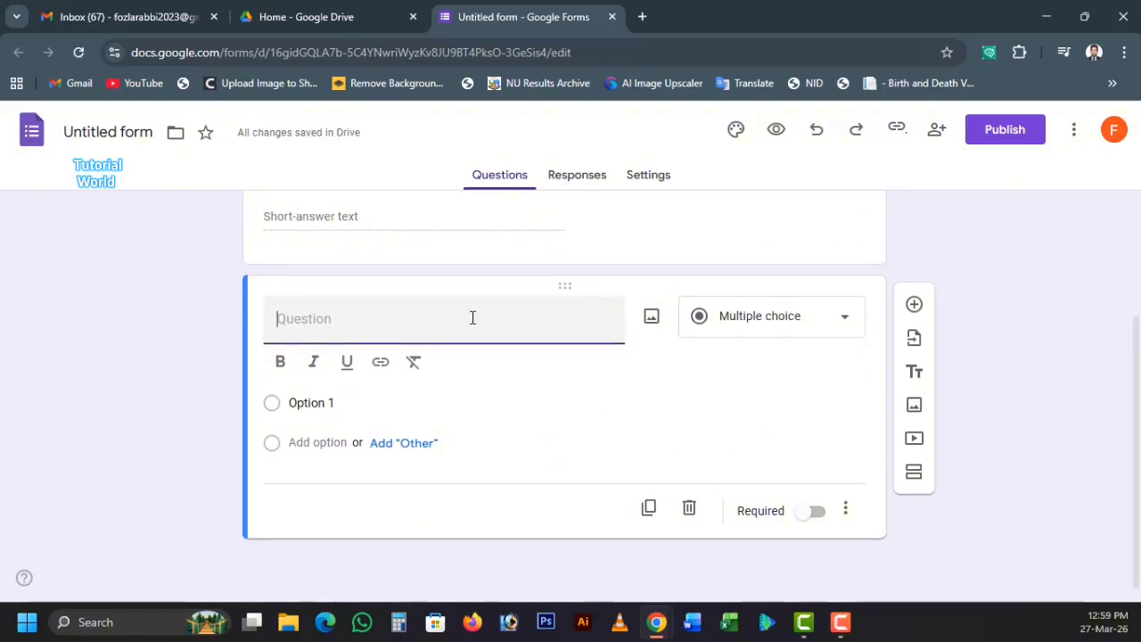
type("পিতার নাম")
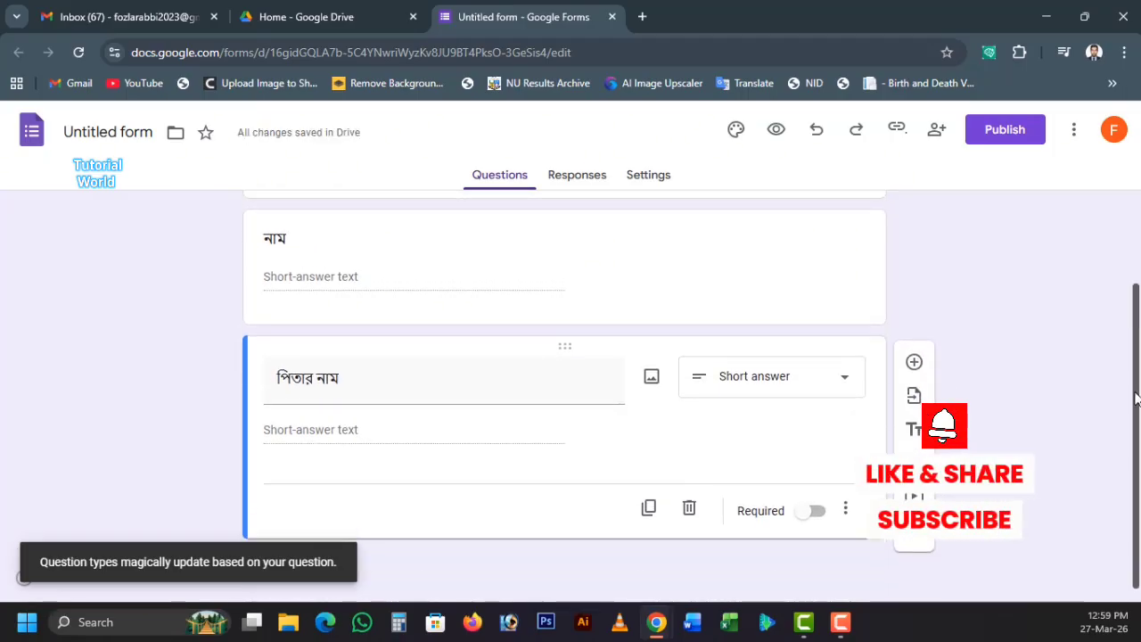
left_click(815, 392)
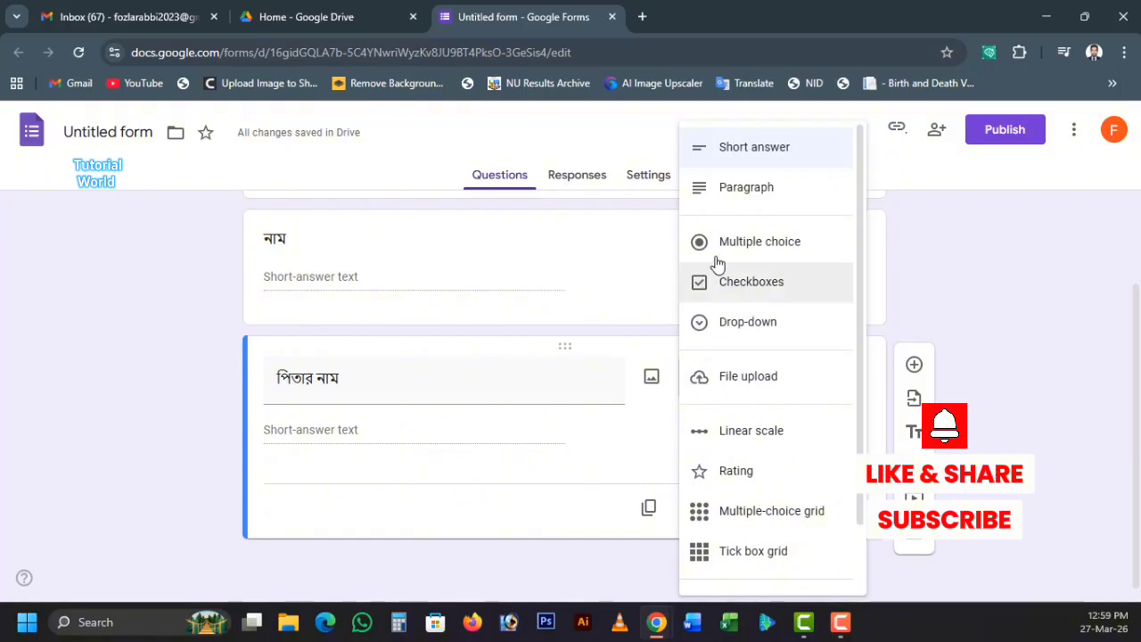
left_click(858, 404)
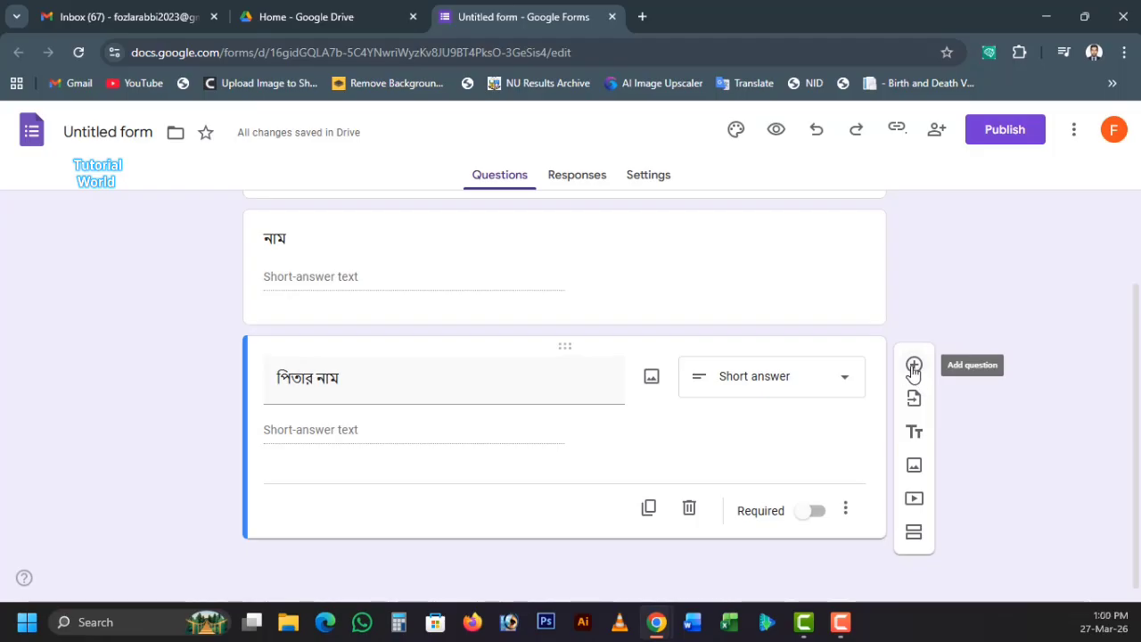
left_click(740, 389)
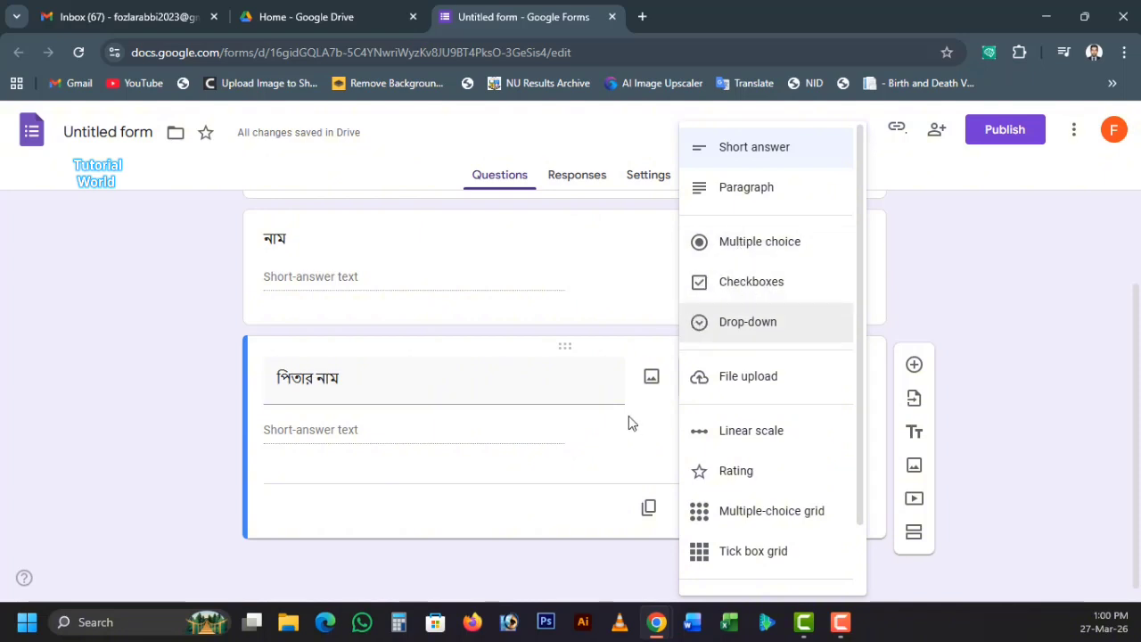
left_click(646, 463)
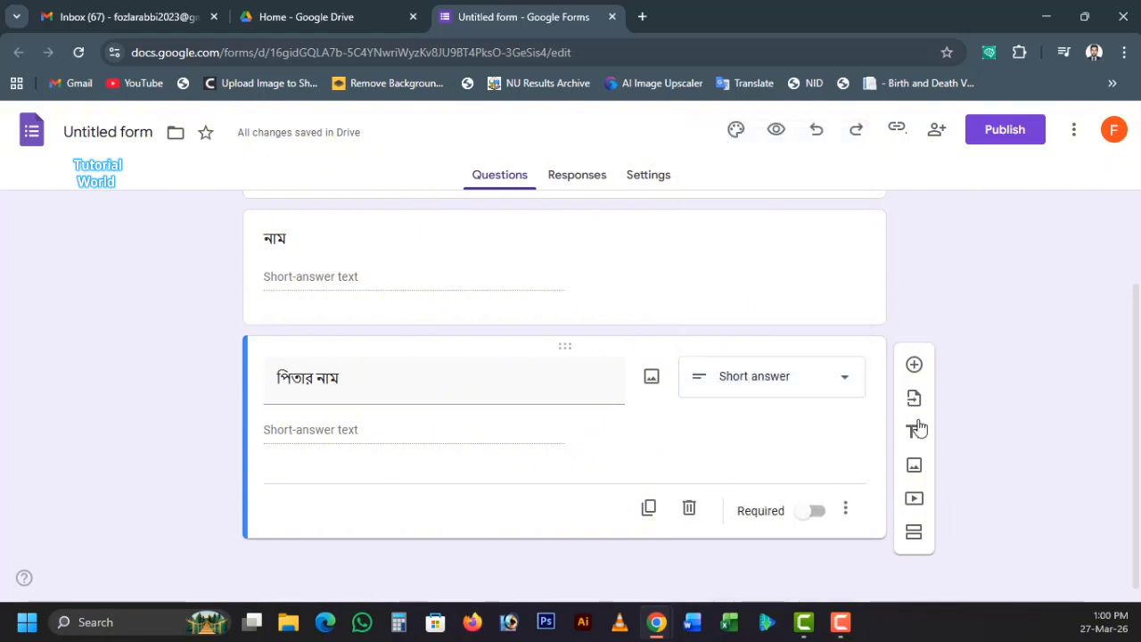
Add a third question with the text "লিঙ্গ" and set its type to Checkboxes
left_click(913, 366)
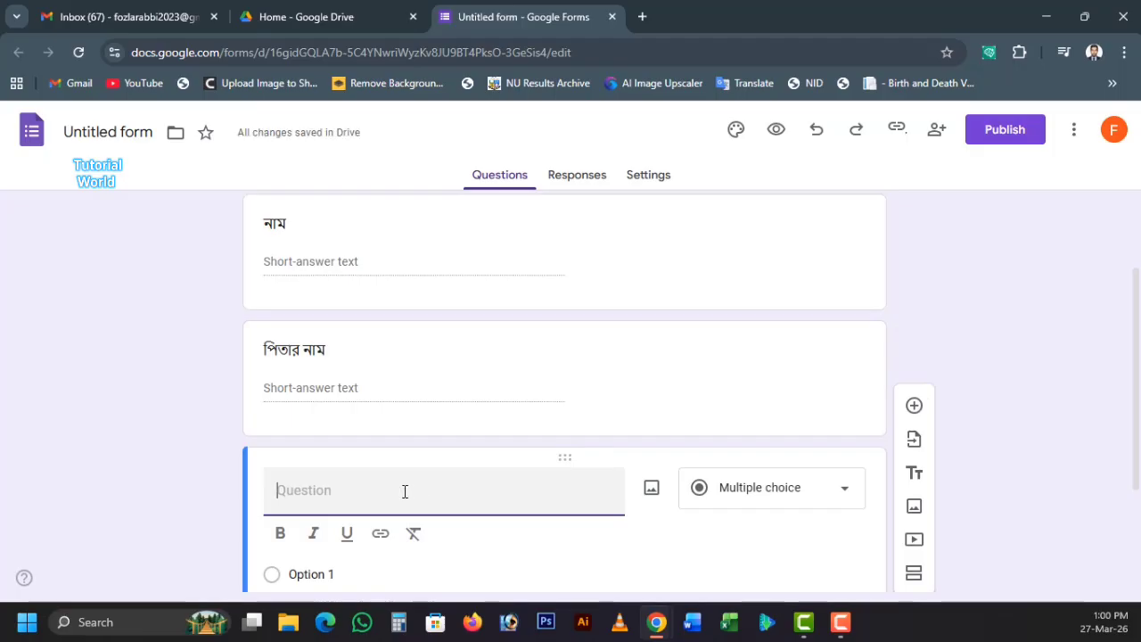
type("লিঙ্গ")
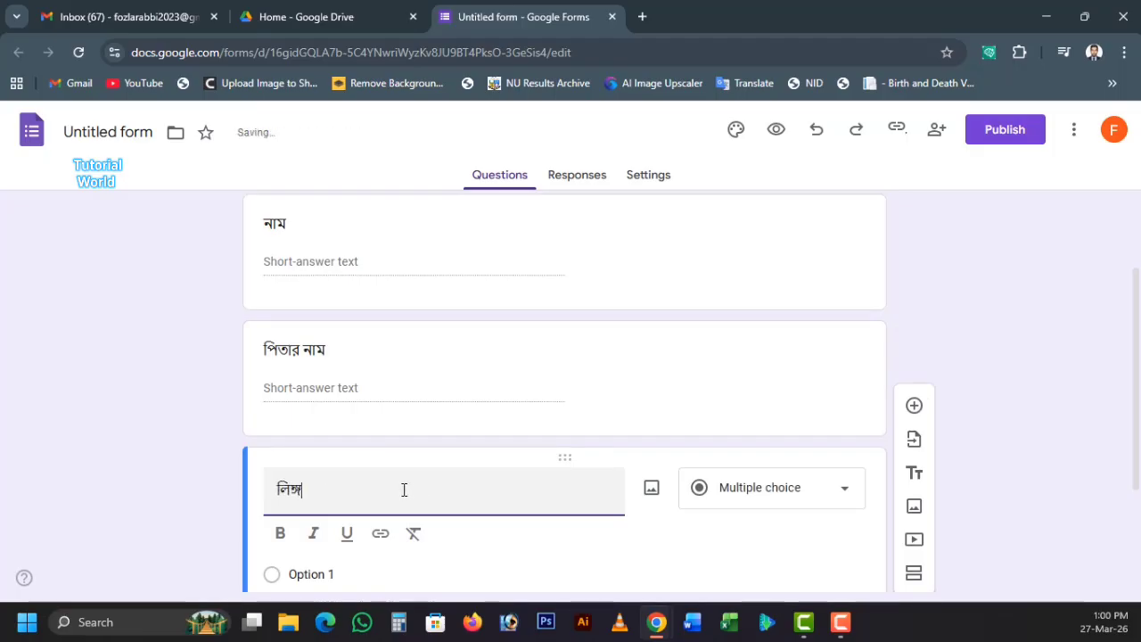
scroll(1137, 465, "down", 2)
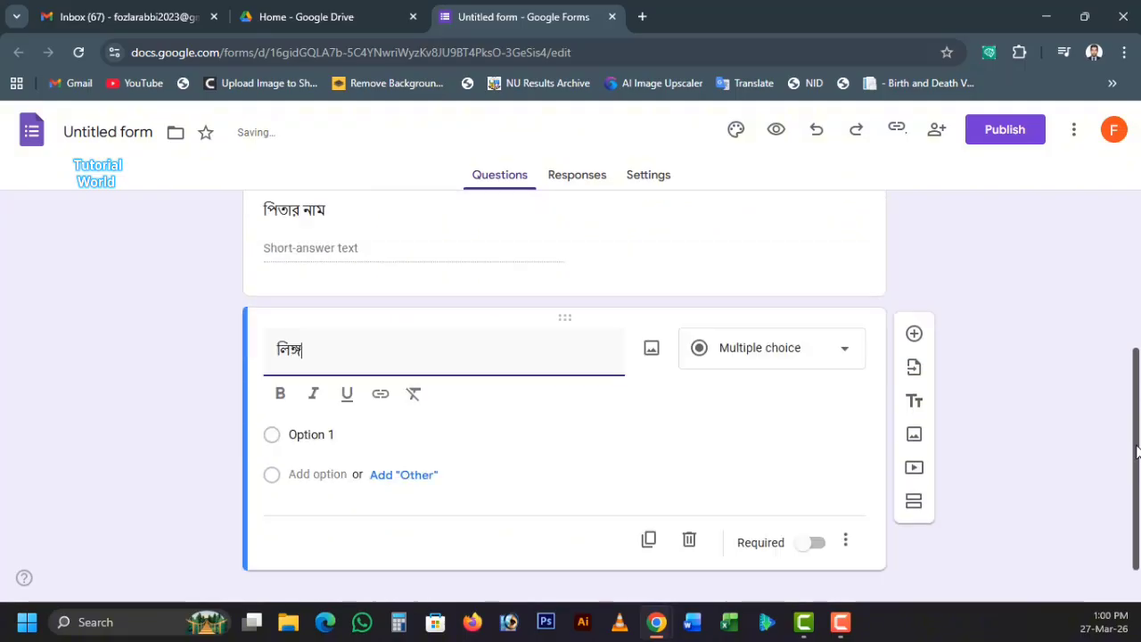
left_click(812, 326)
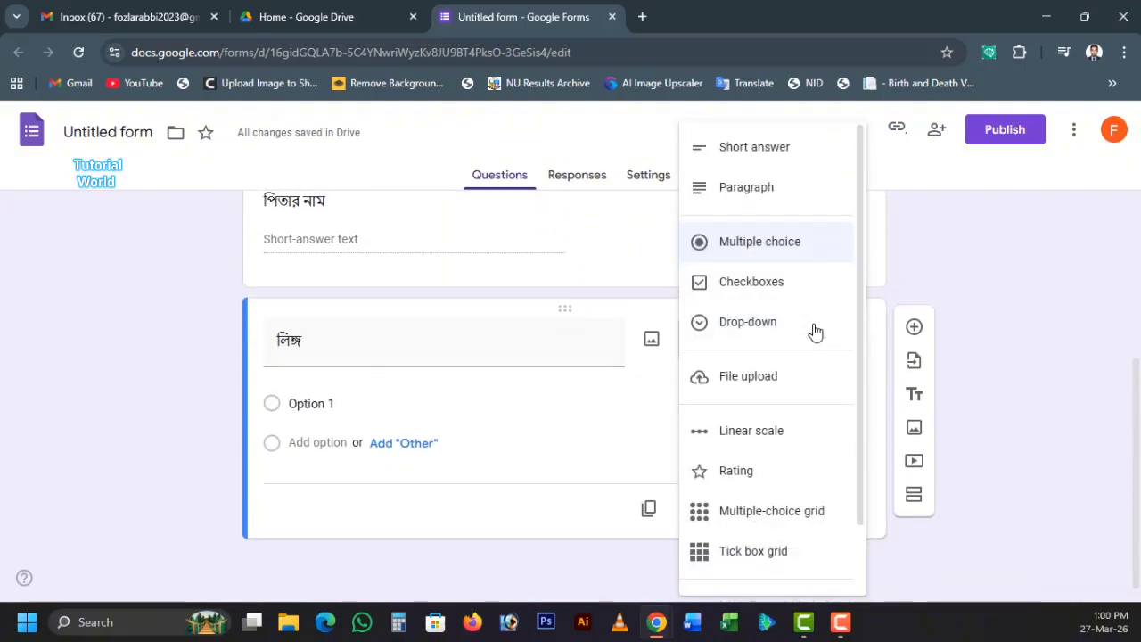
left_click(758, 284)
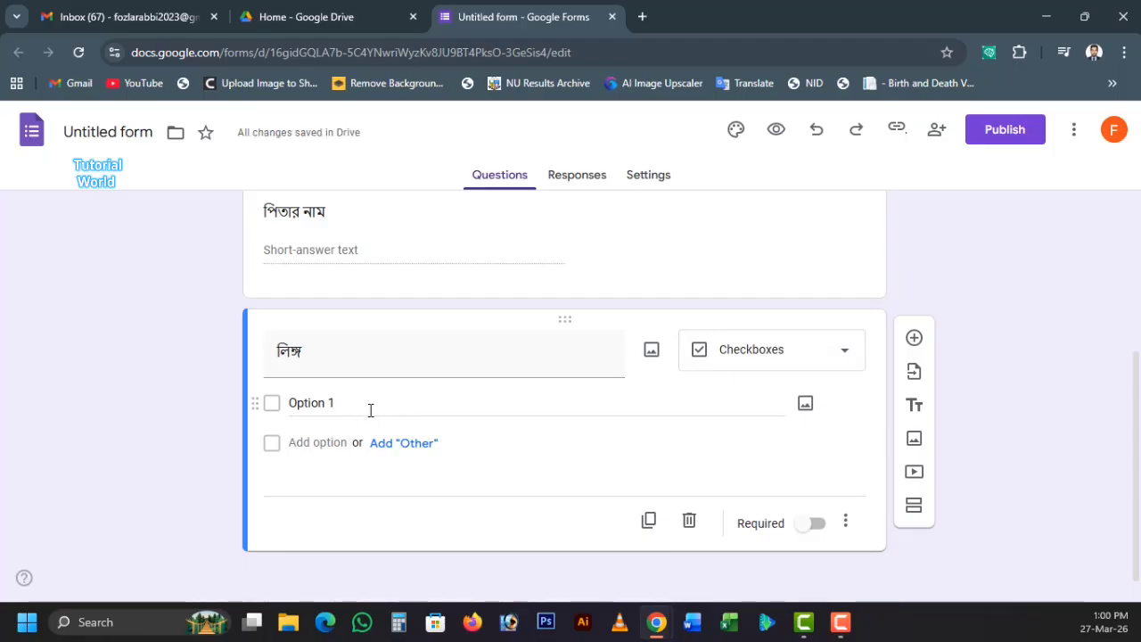
Give the "লিঙ্গ" question three options: "পুরুষ", "মহিলা" and "অন্যান"
left_click(290, 408)
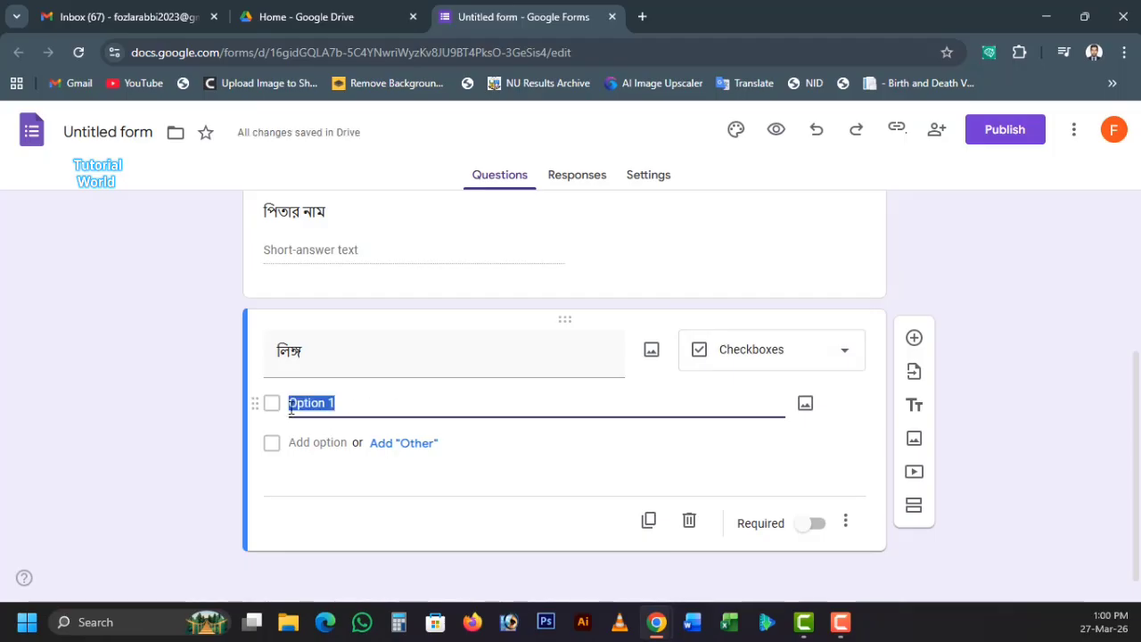
type("পু")
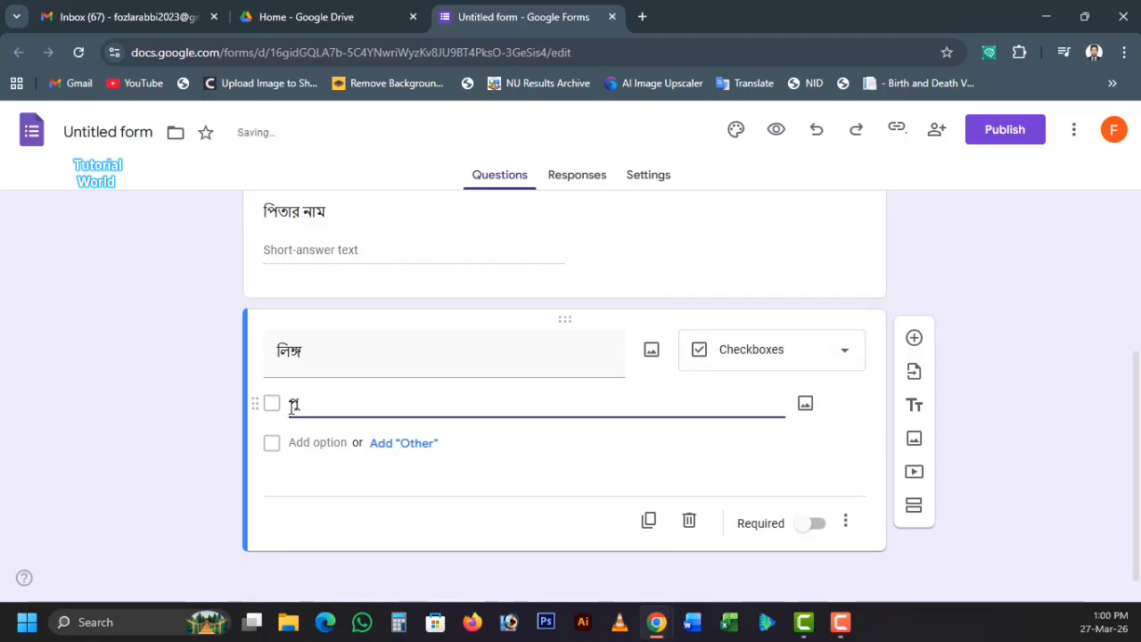
type("রুষ")
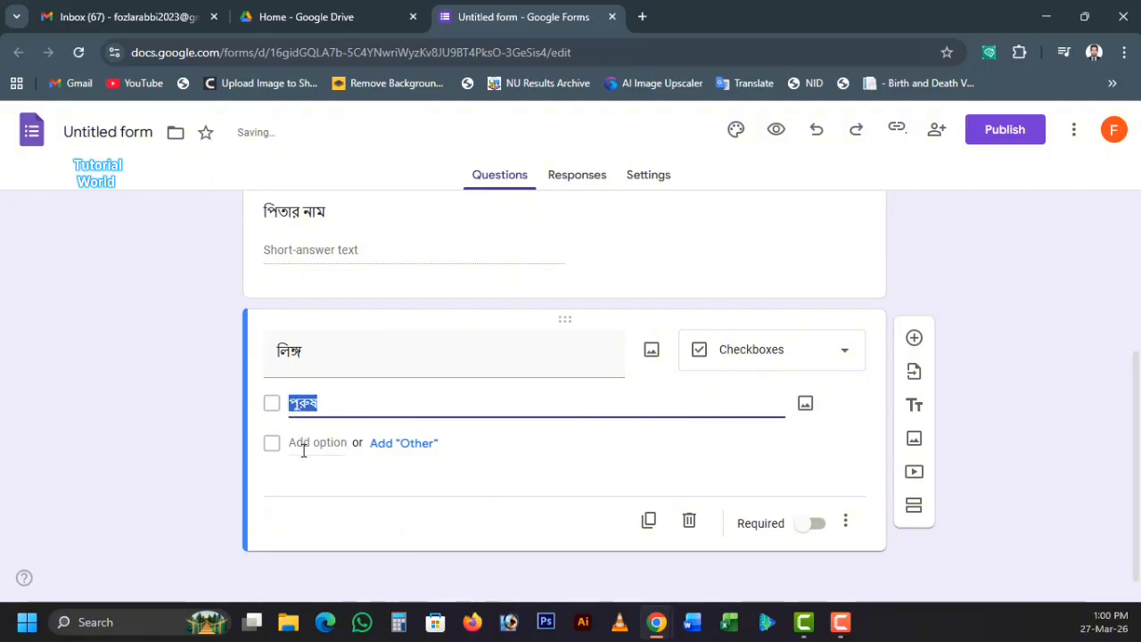
left_click(303, 446)
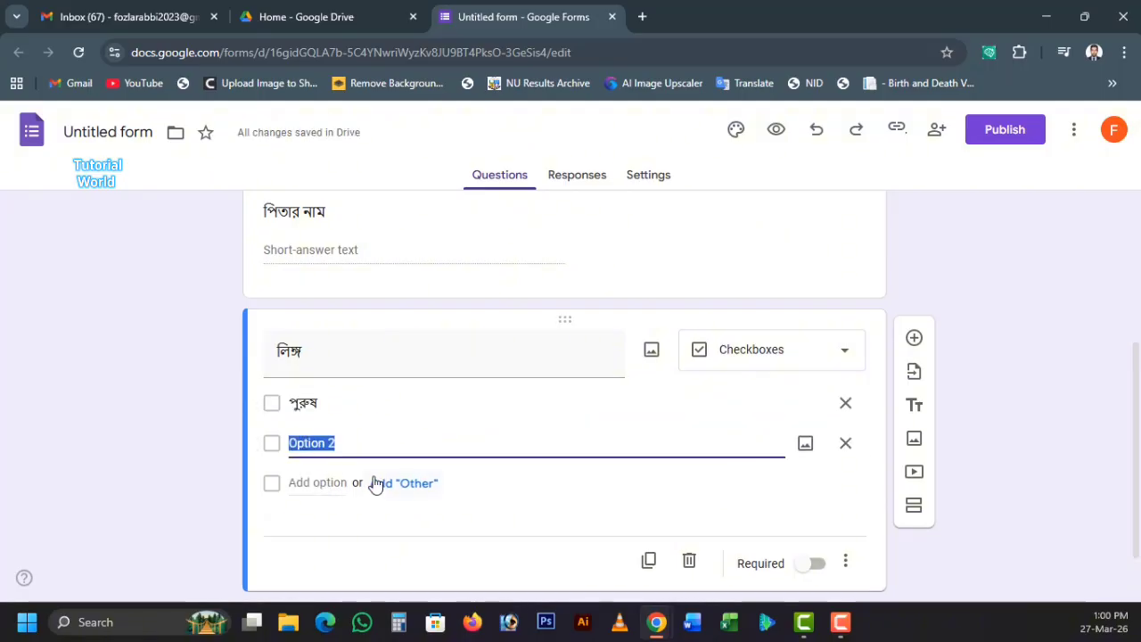
type("মহিলা")
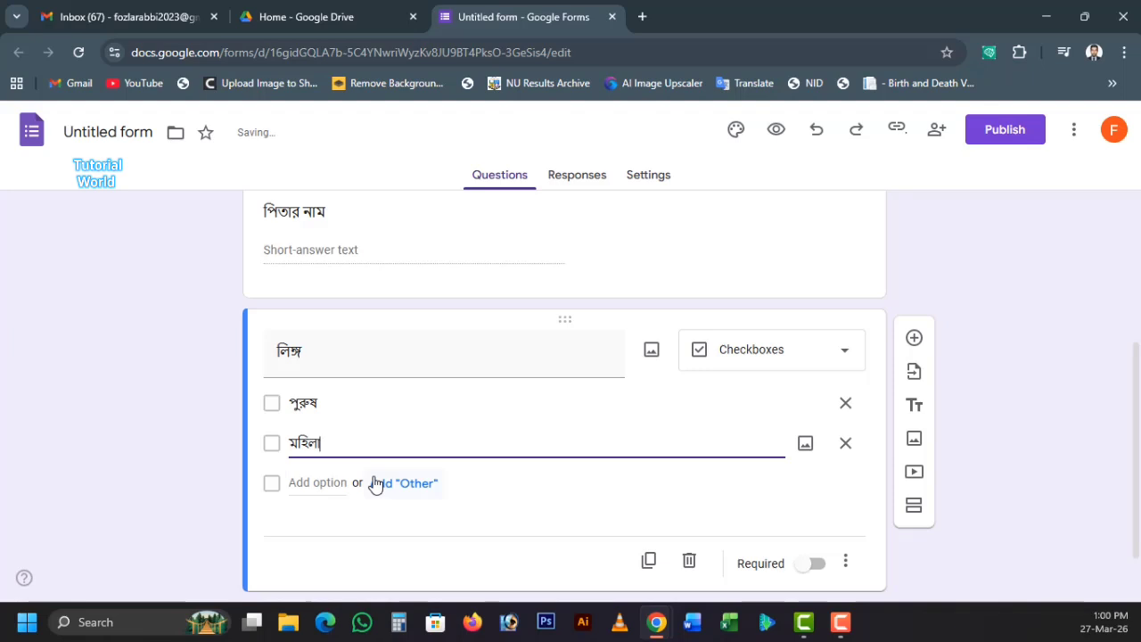
left_click(324, 483)
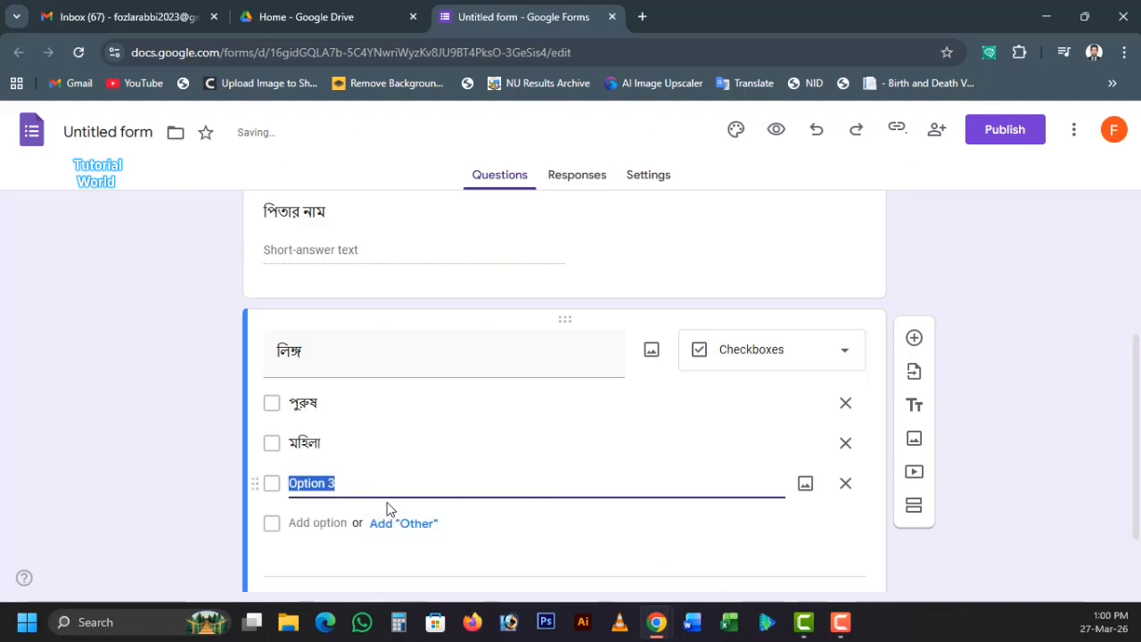
type("অন্য")
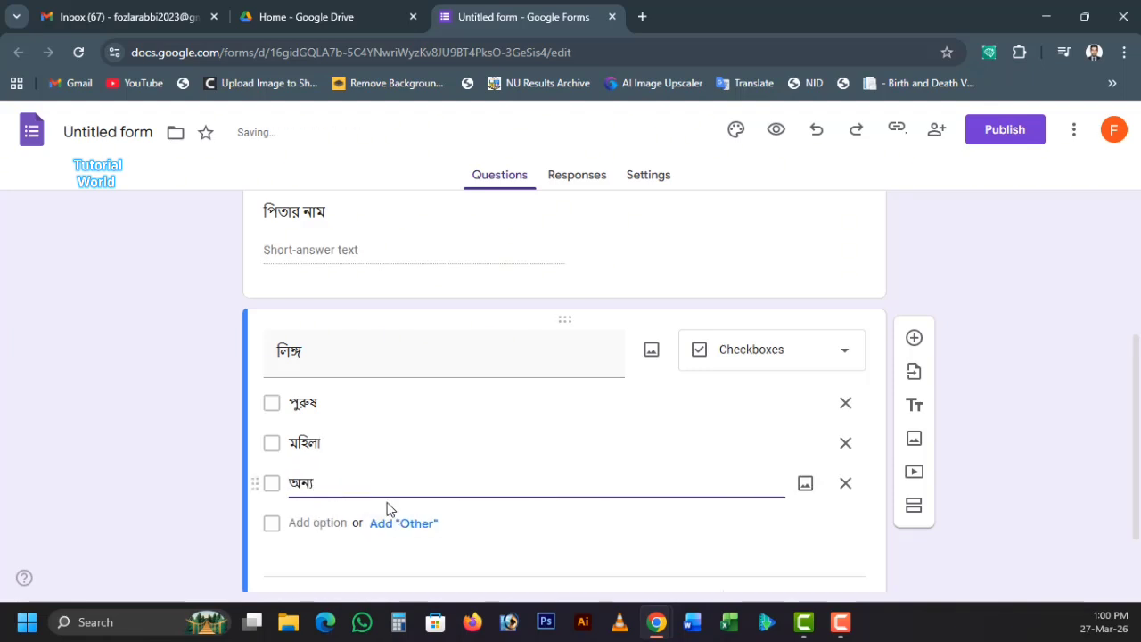
type("ান")
left_click(836, 548)
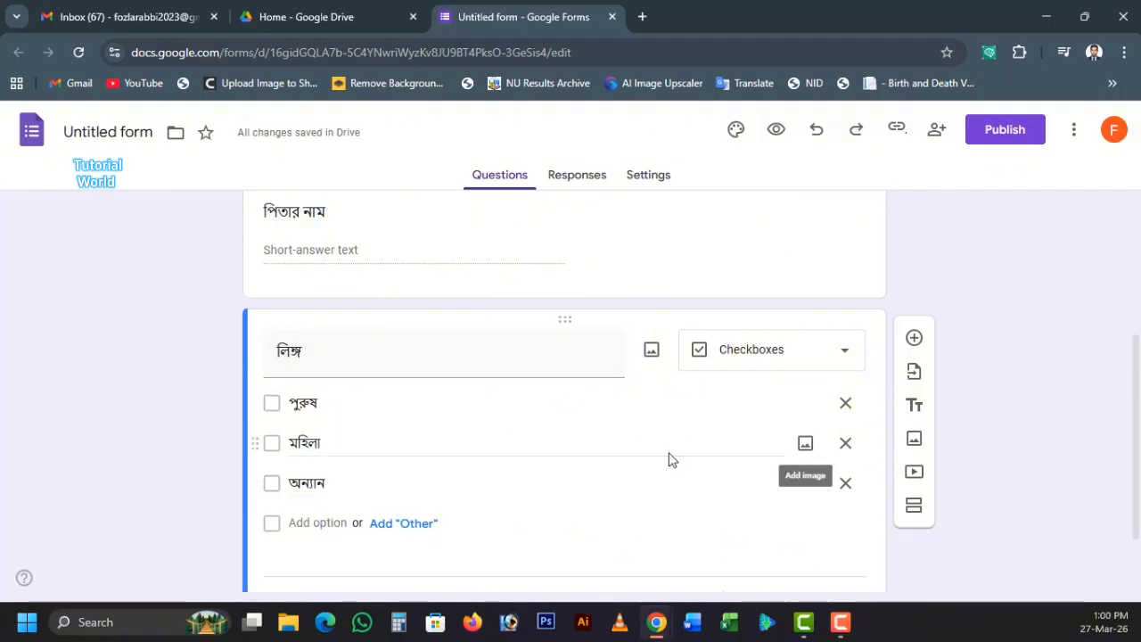
Add a question with the text "মোবাইল" below "লিঙ্গ", using the Short answer type
mouse_move(1137, 353)
left_mouse_down()
mouse_move(1138, 392)
mouse_move(1132, 291)
mouse_move(1129, 346)
left_mouse_up()
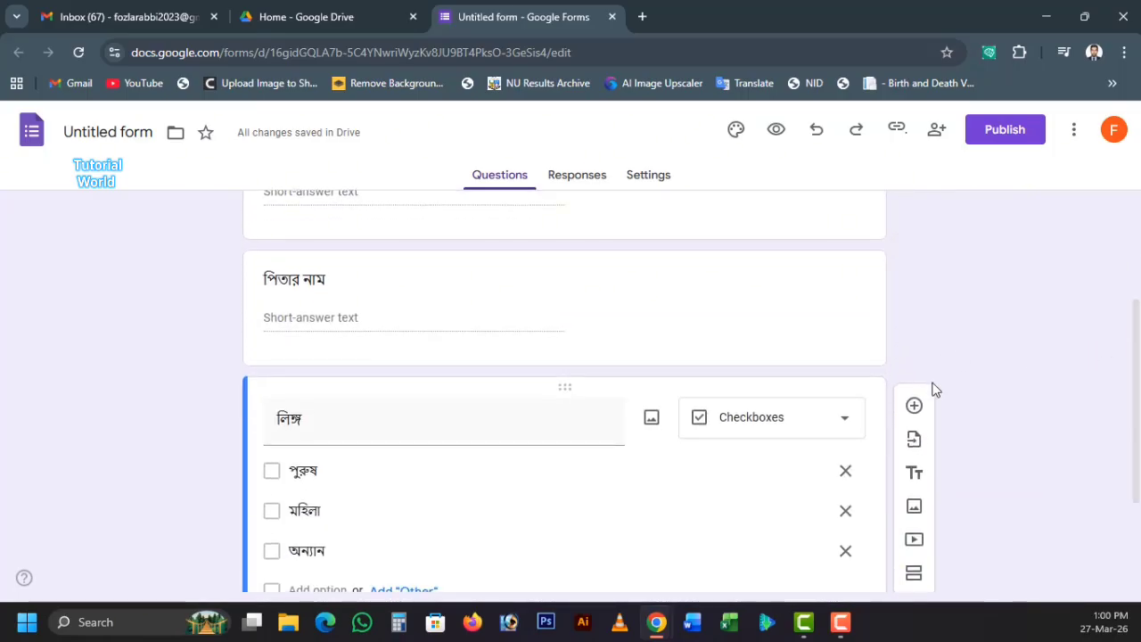
left_click(913, 405)
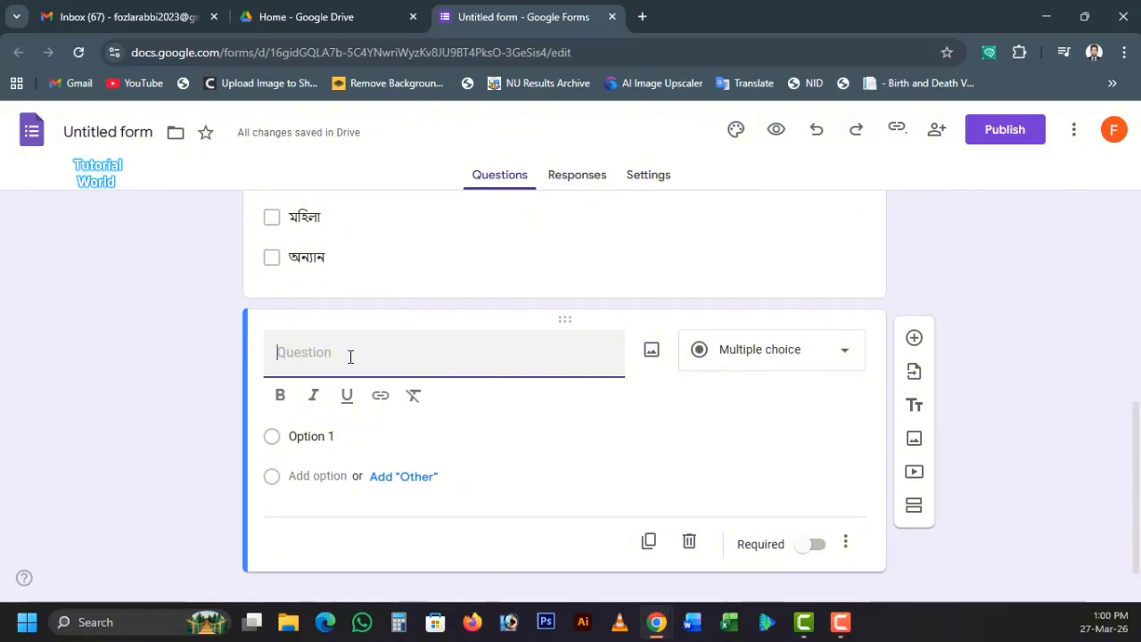
type("মোবাইল")
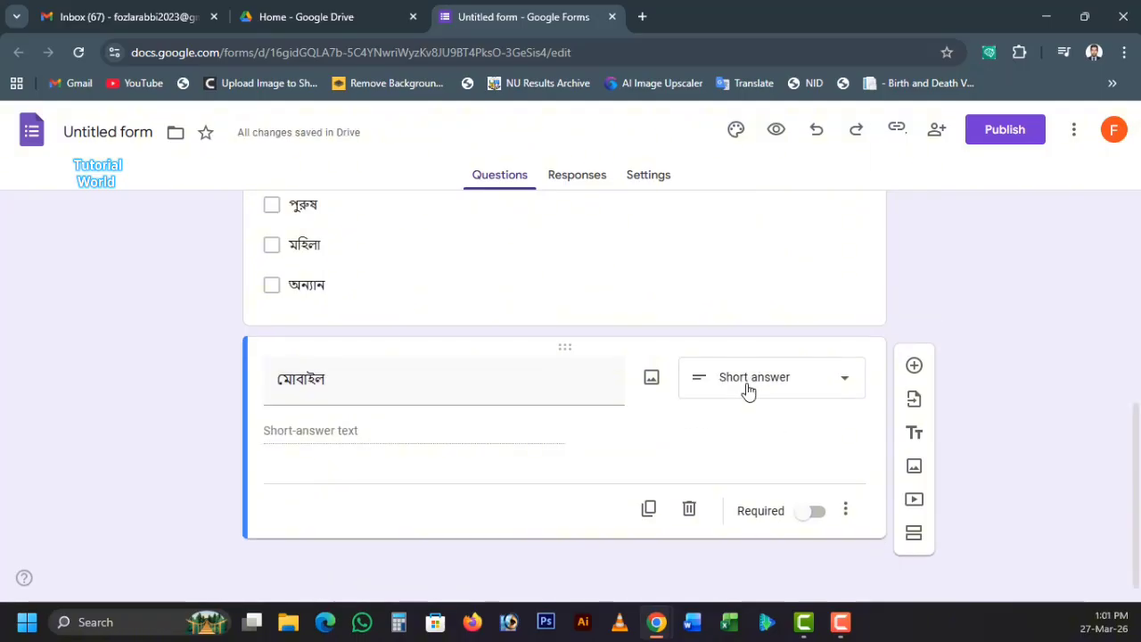
left_click(749, 392)
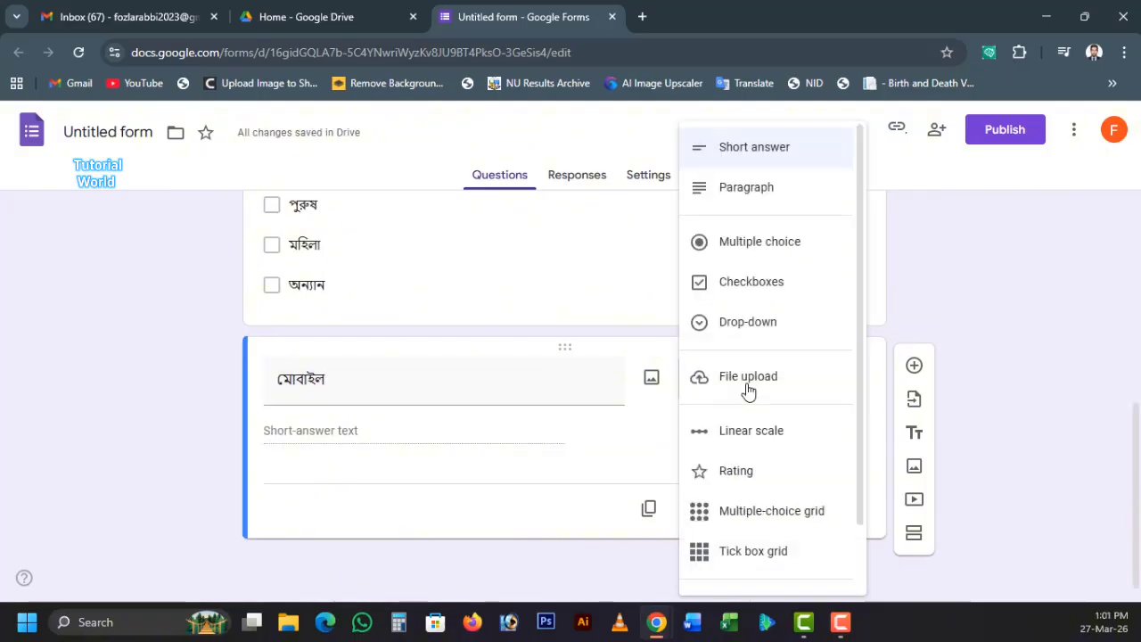
left_click(760, 156)
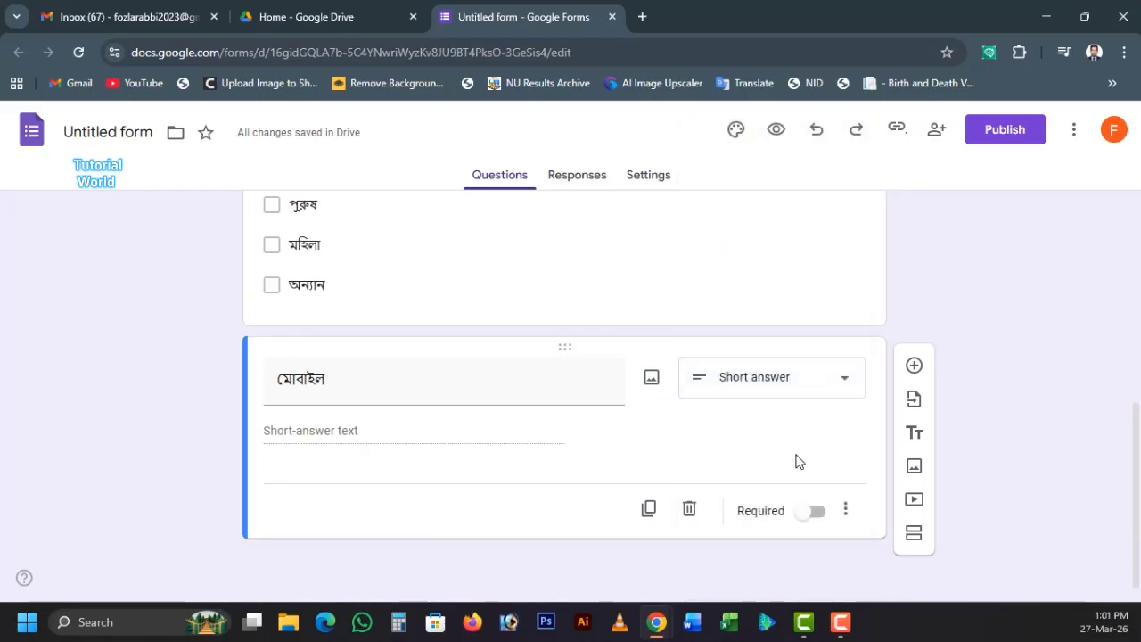
Add a File upload question below "মোবাইল" and agree to let respondents upload files to Drive
left_click(915, 364)
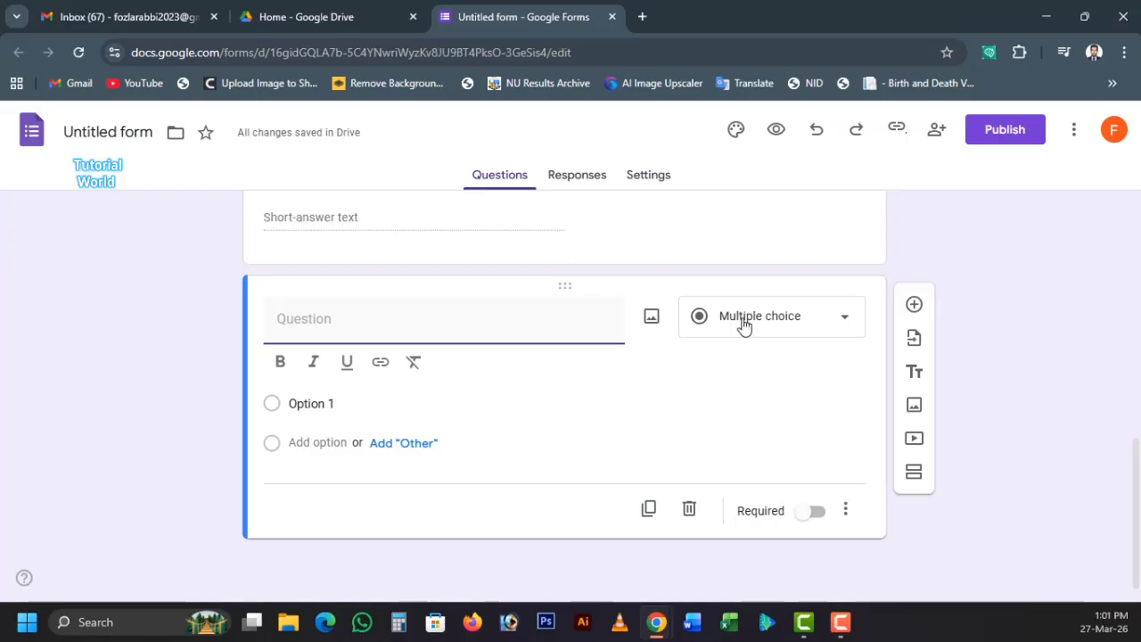
left_click(744, 326)
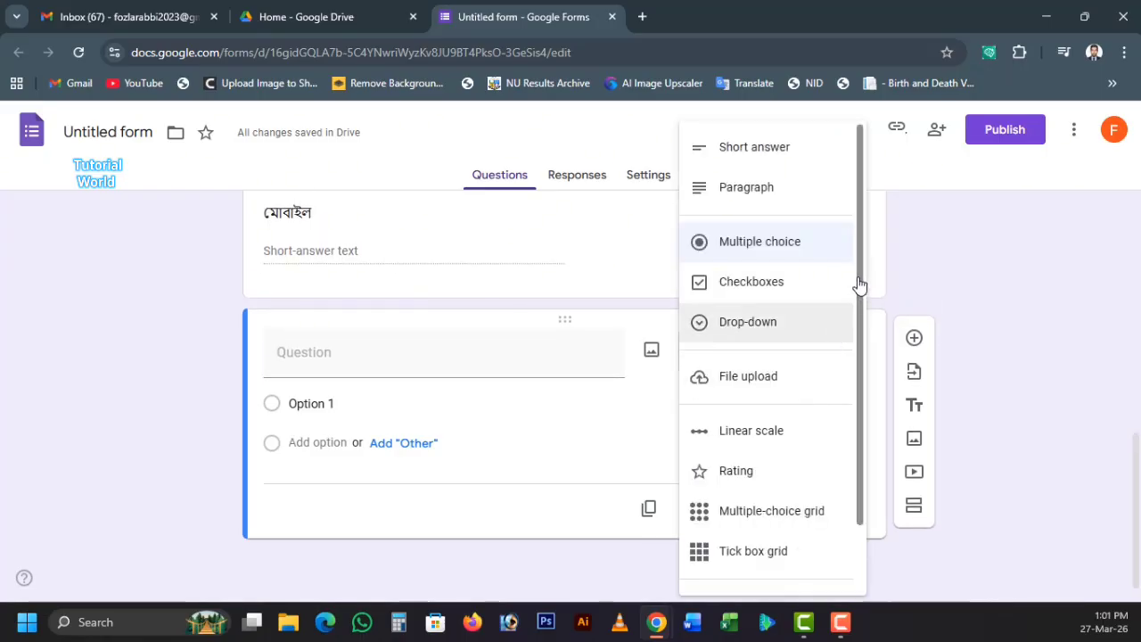
left_click_drag(859, 258, 858, 357)
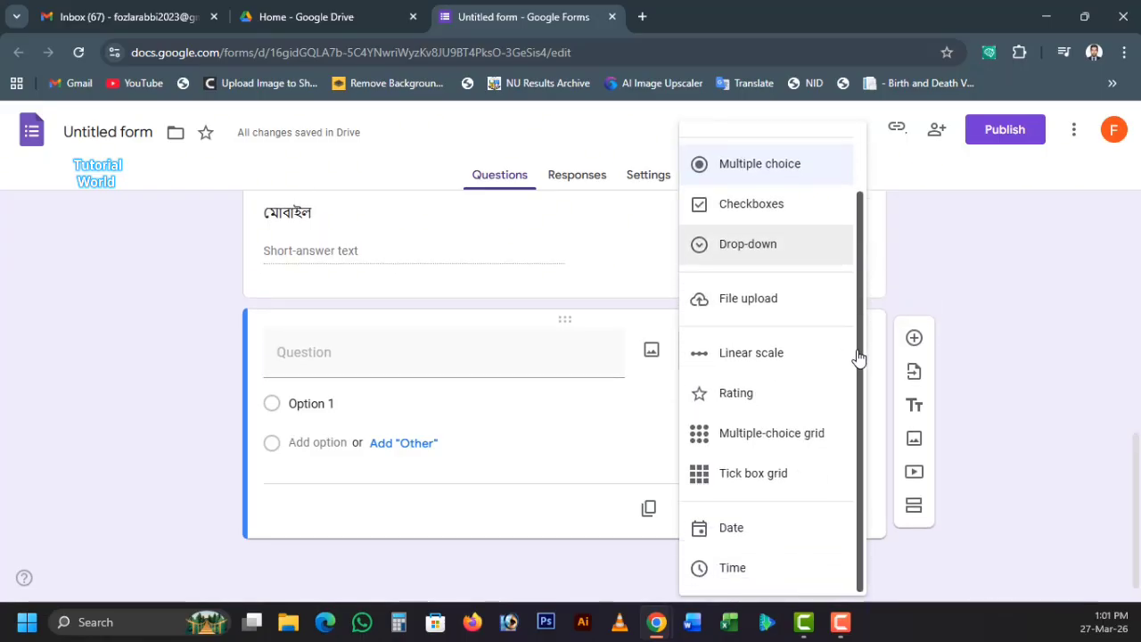
left_click(733, 303)
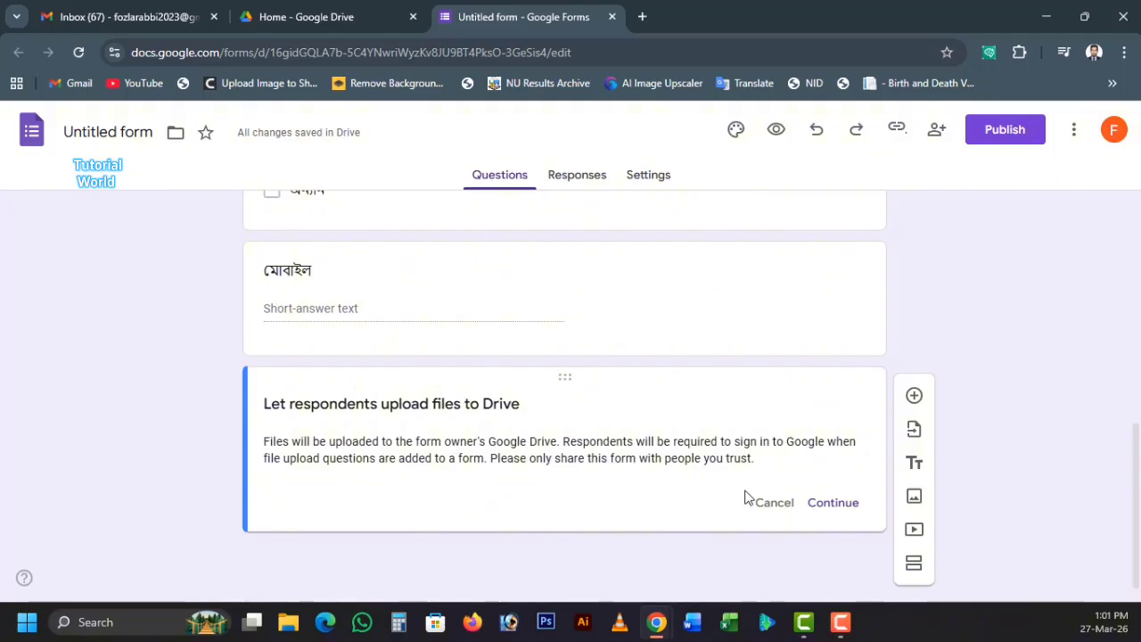
left_click(832, 504)
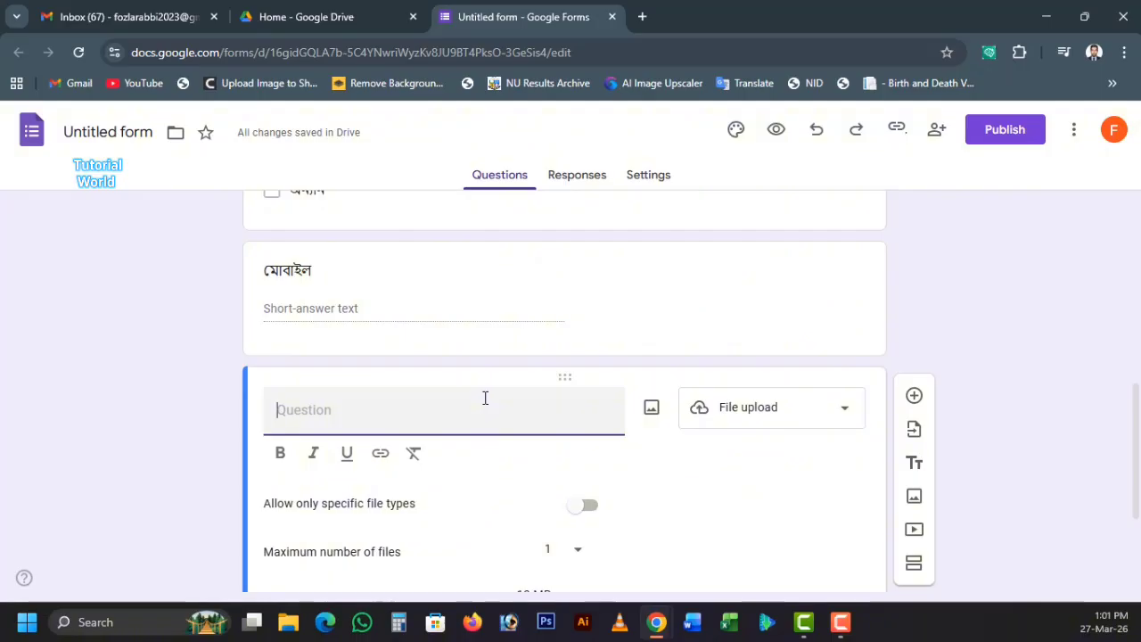
Give the File upload question below "মোবাইল" the text "ছবি (পাসপোর্ট সাইজ)"
type("ছবি (")
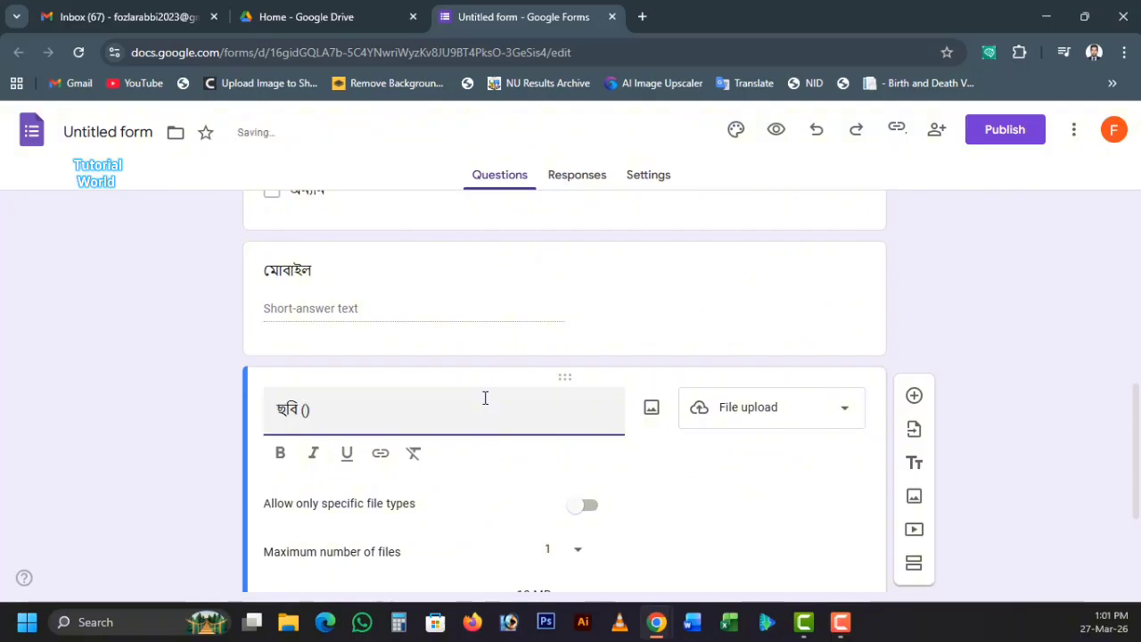
type("PP")
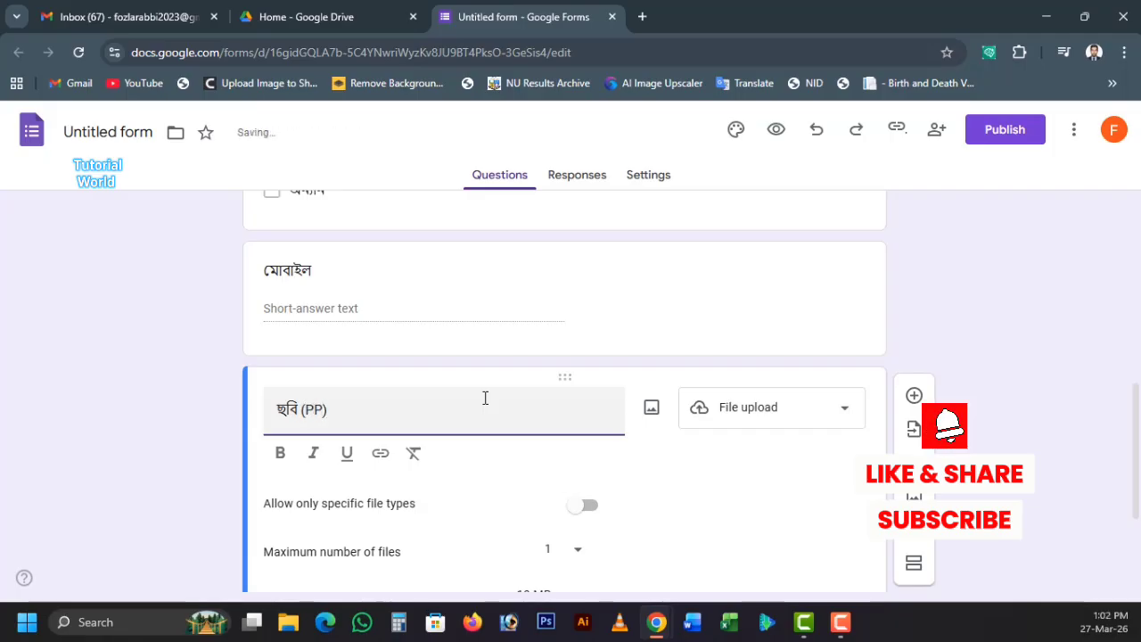
key("BackSpace")
key("BackSpace")
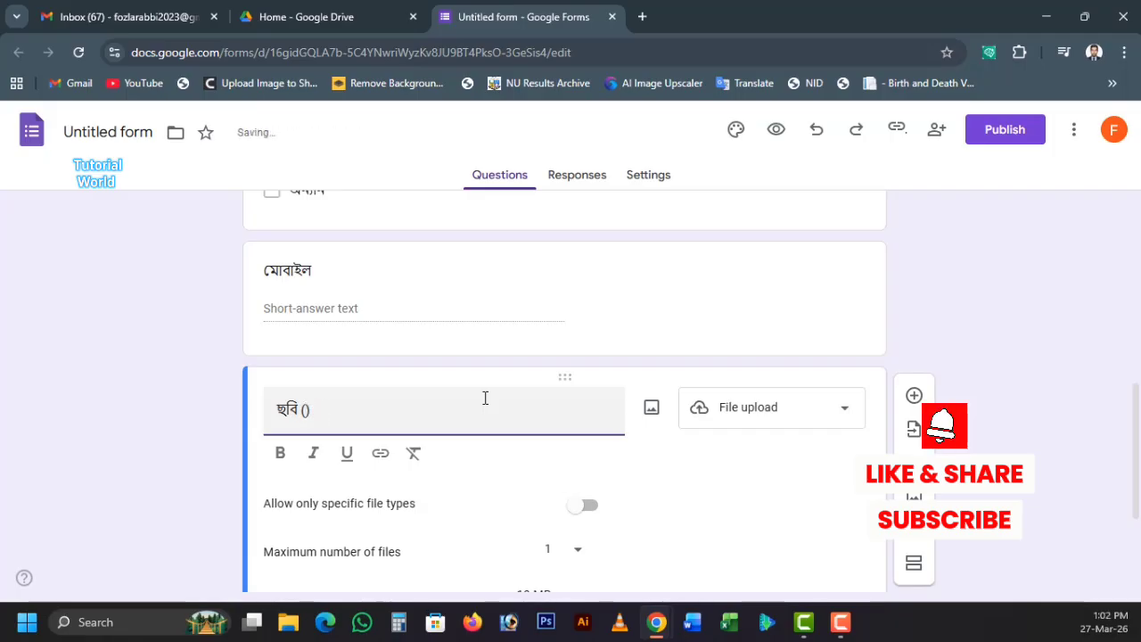
type("পা")
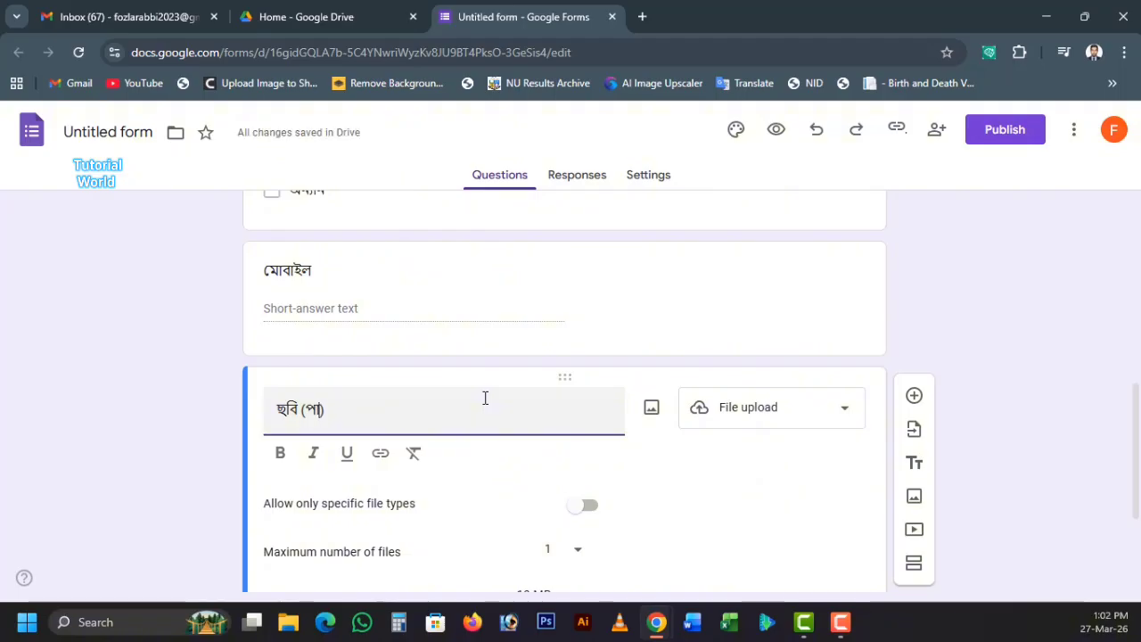
type("পো")
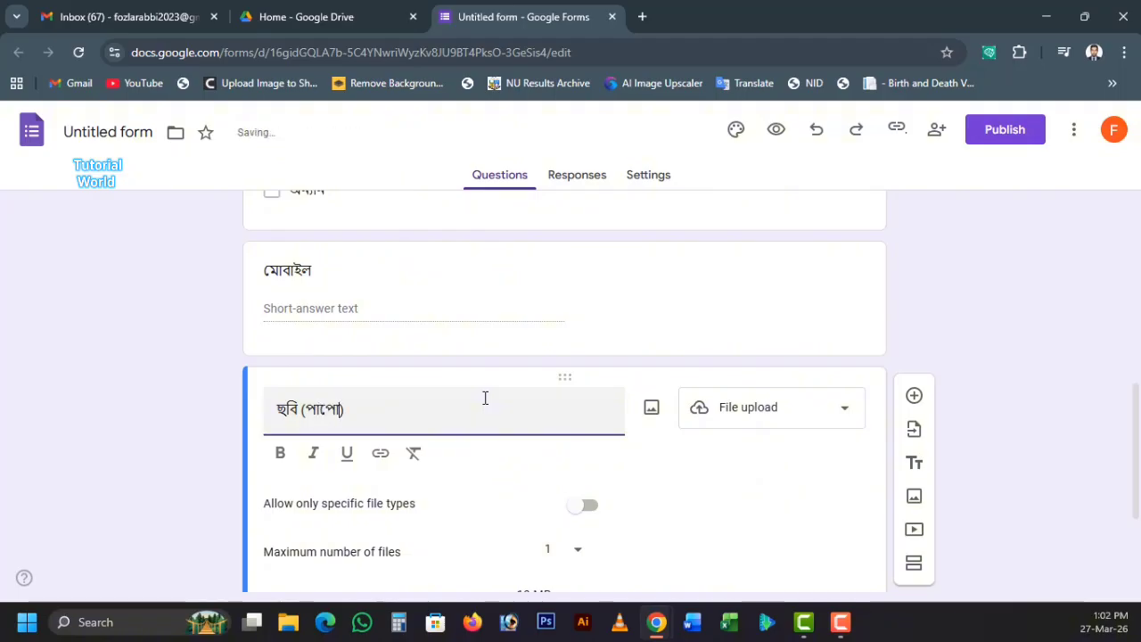
key("BackSpace")
key("BackSpace")
type("সপোর্ট)সাইজ")
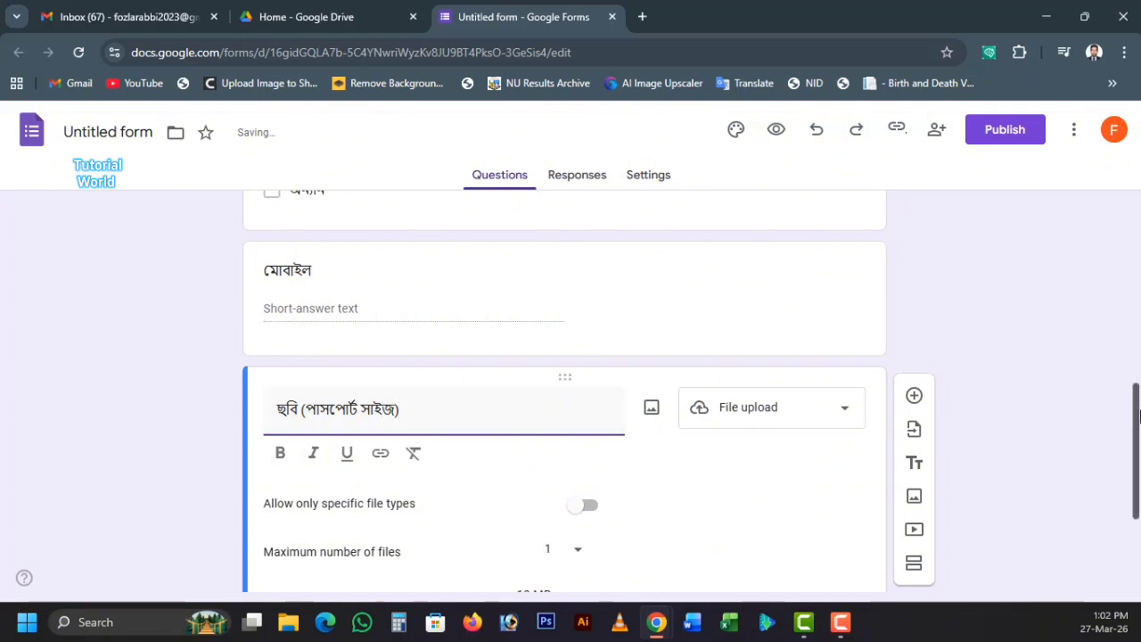
Restrict the "ছবি (পাসপোর্ট সাইজ)" upload question to specific file types, allowing only Image
scroll(1130, 446, "down", 2)
left_click_drag(1135, 507, 1136, 518)
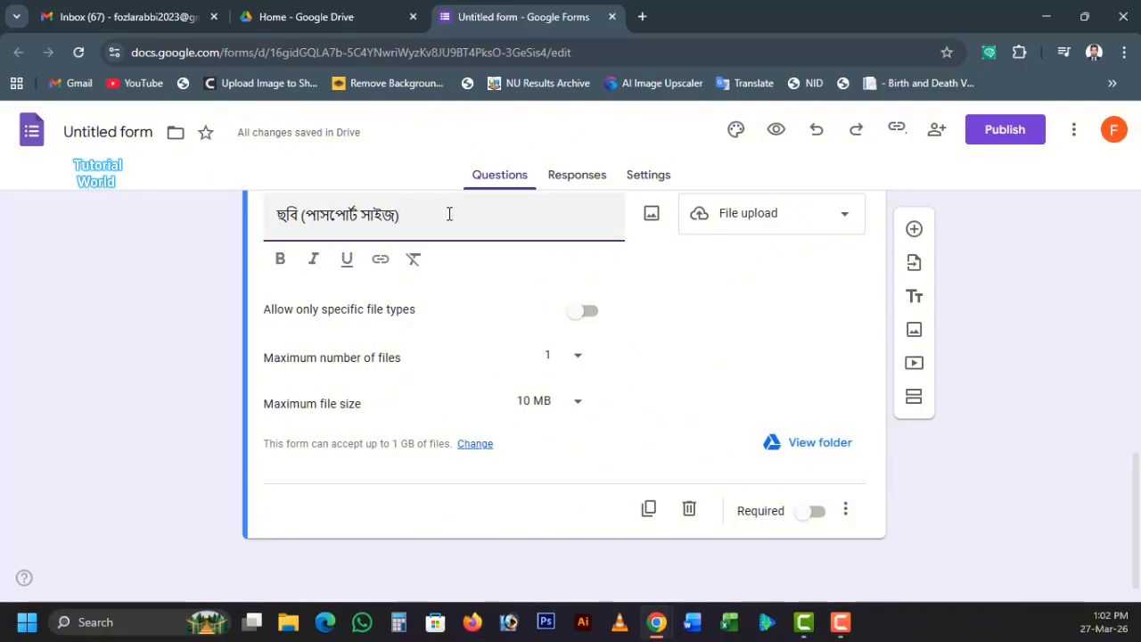
left_click_drag(458, 214, 255, 221)
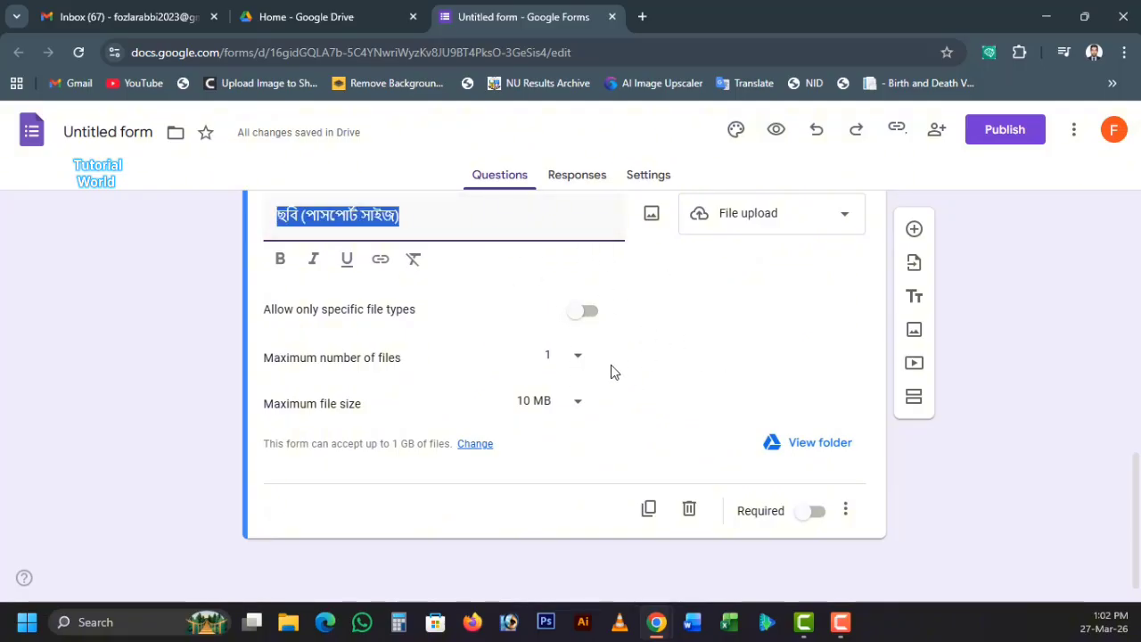
left_click(423, 330)
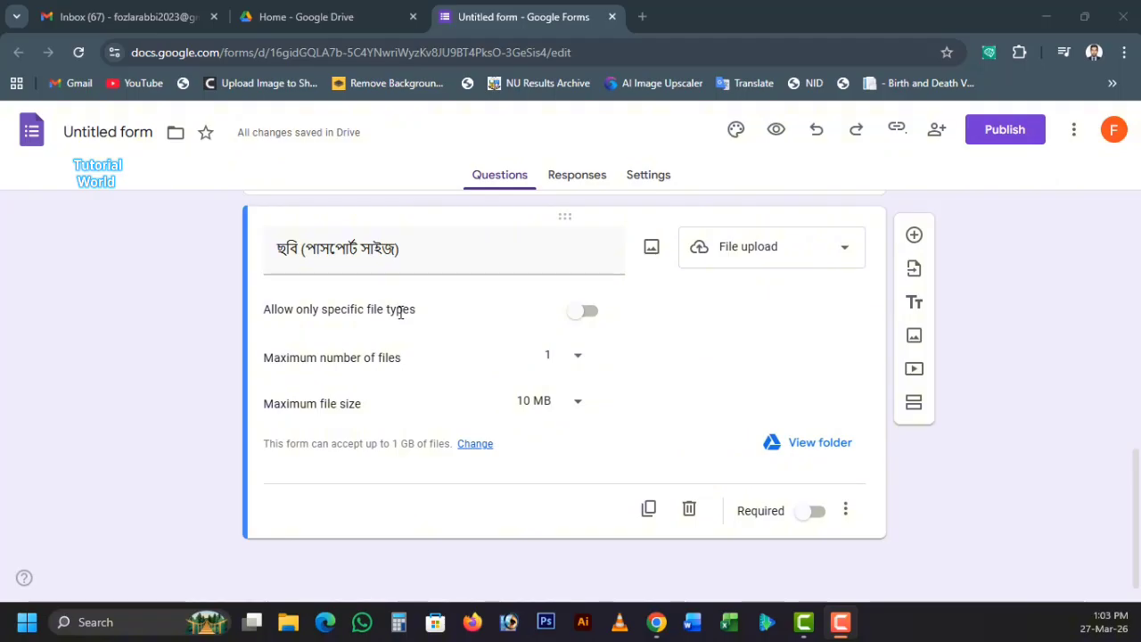
left_click(584, 312)
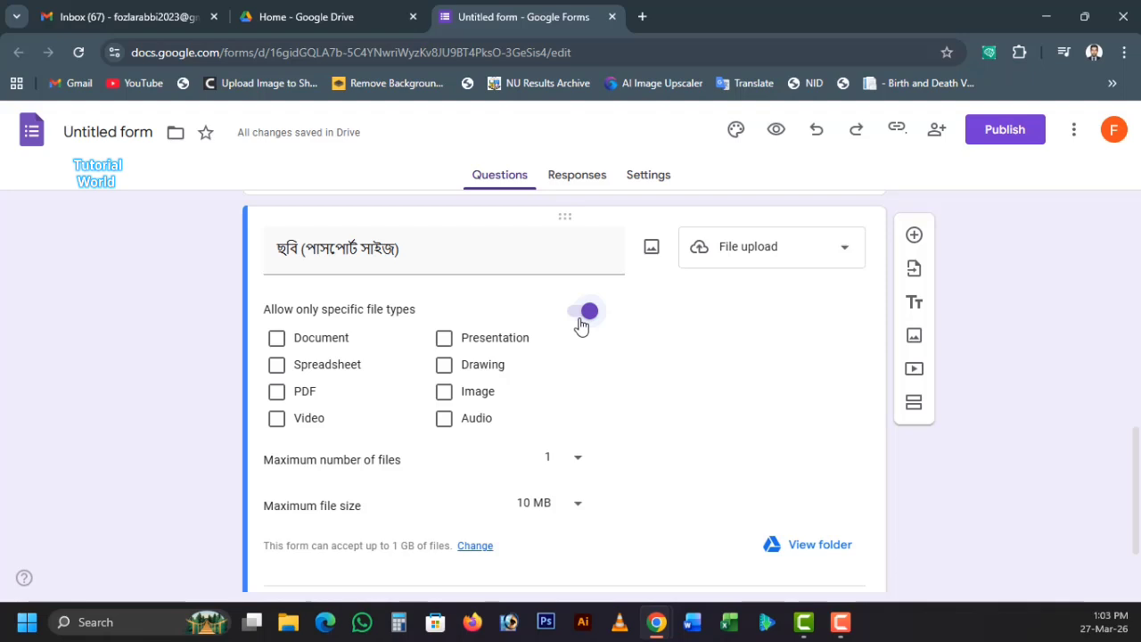
left_click(445, 398)
left_click(276, 392)
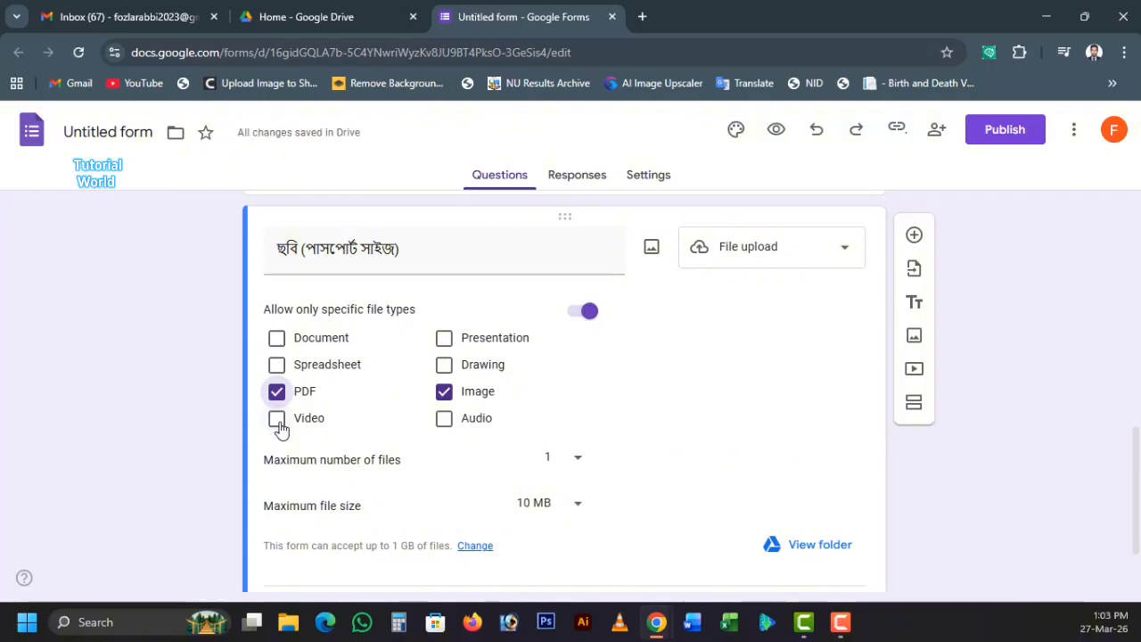
left_click(278, 421)
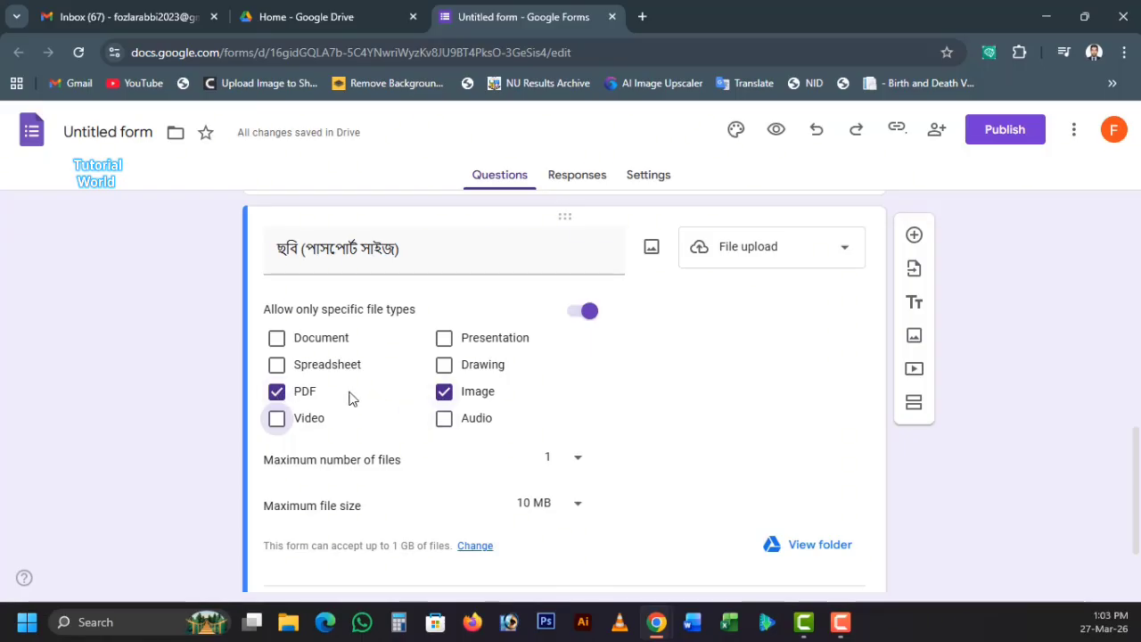
left_click(279, 397)
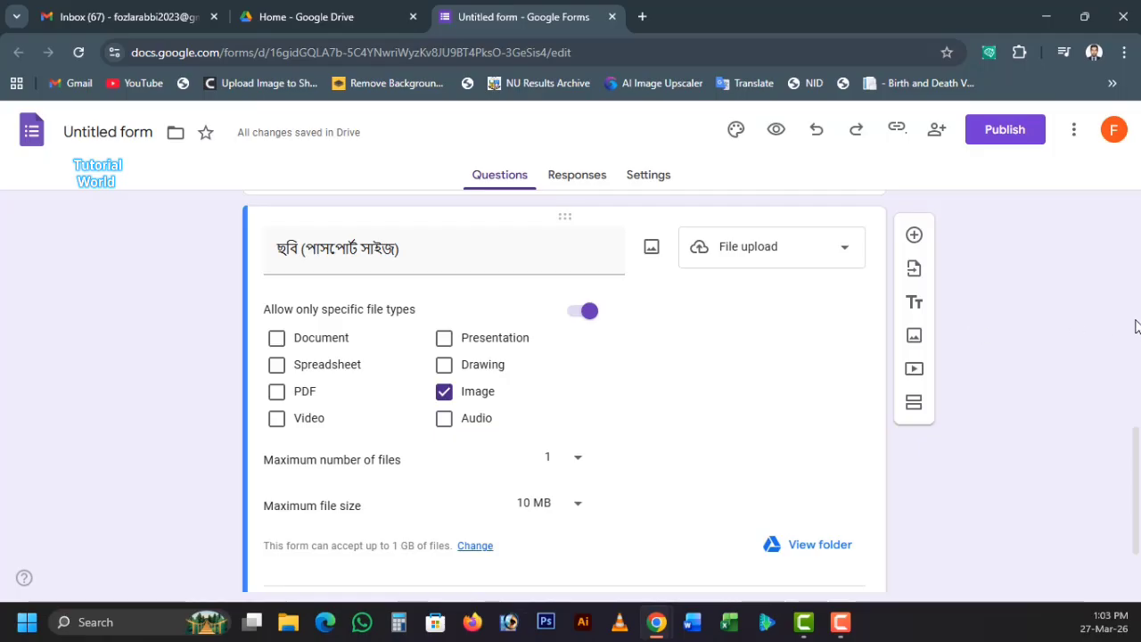
Set the photo upload question's maximum number of files to 1 and its maximum file size to 1 MB
scroll(1137, 443, "down", 2)
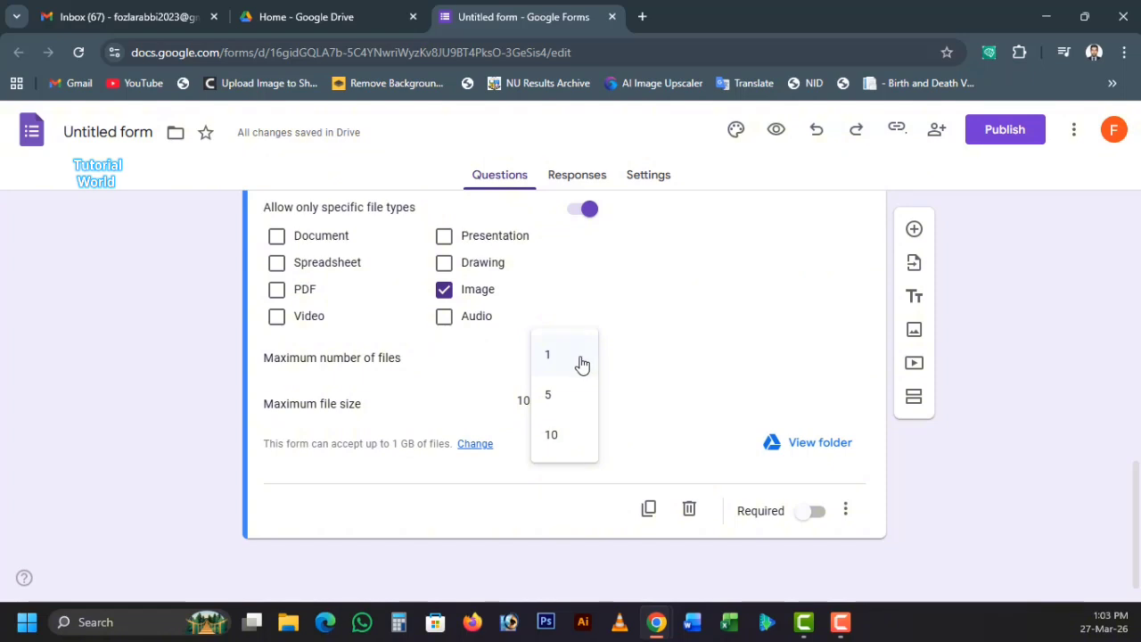
left_click(551, 357)
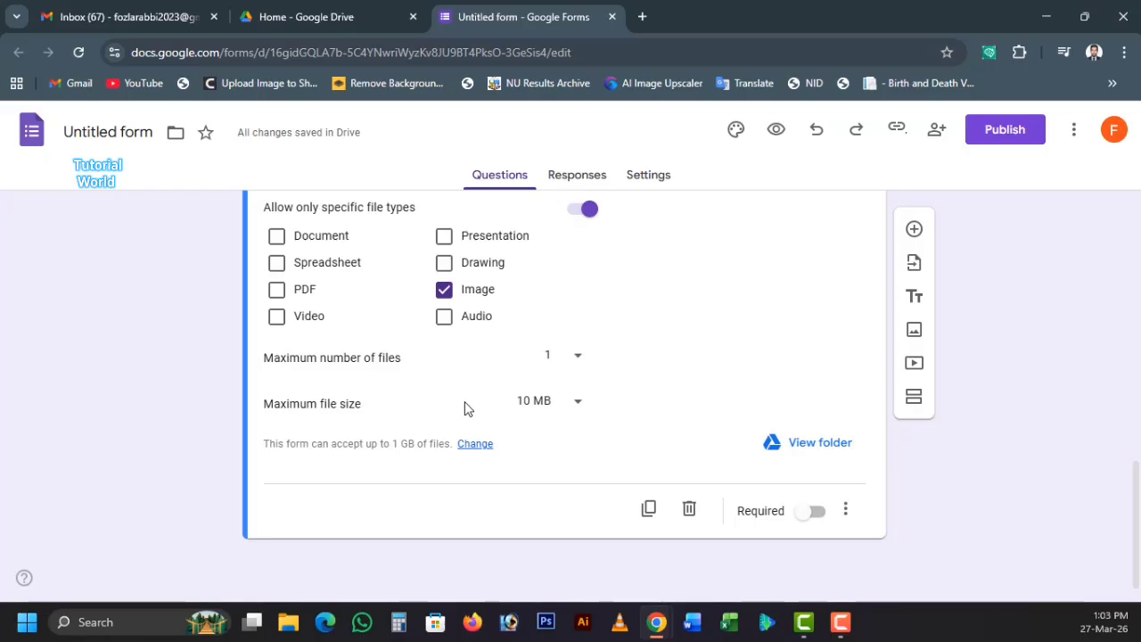
left_click(546, 405)
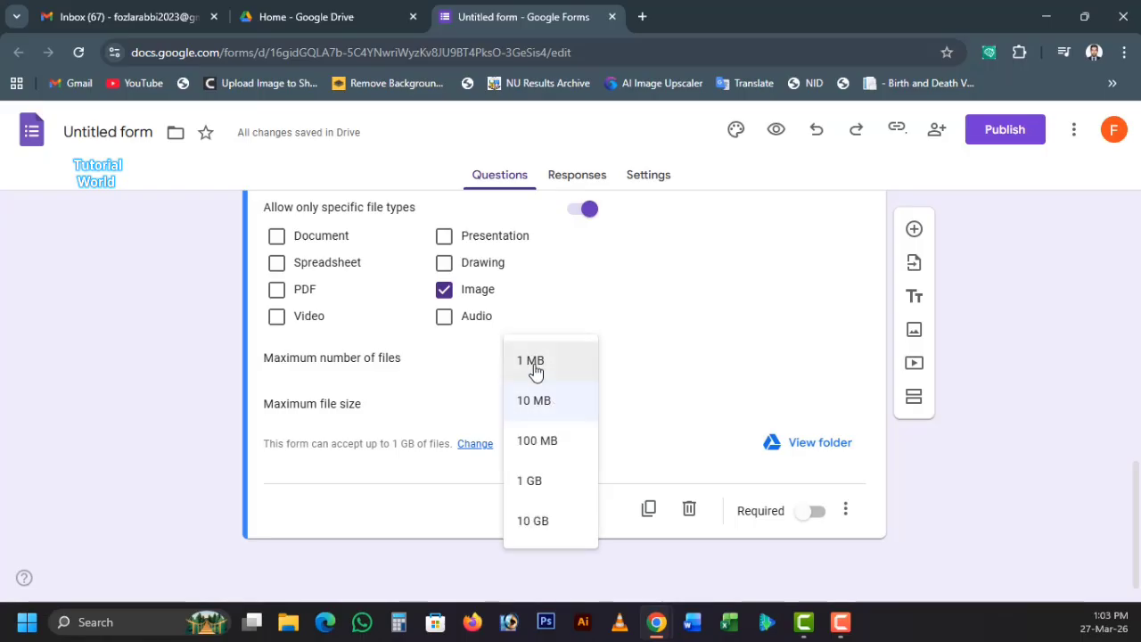
left_click(535, 364)
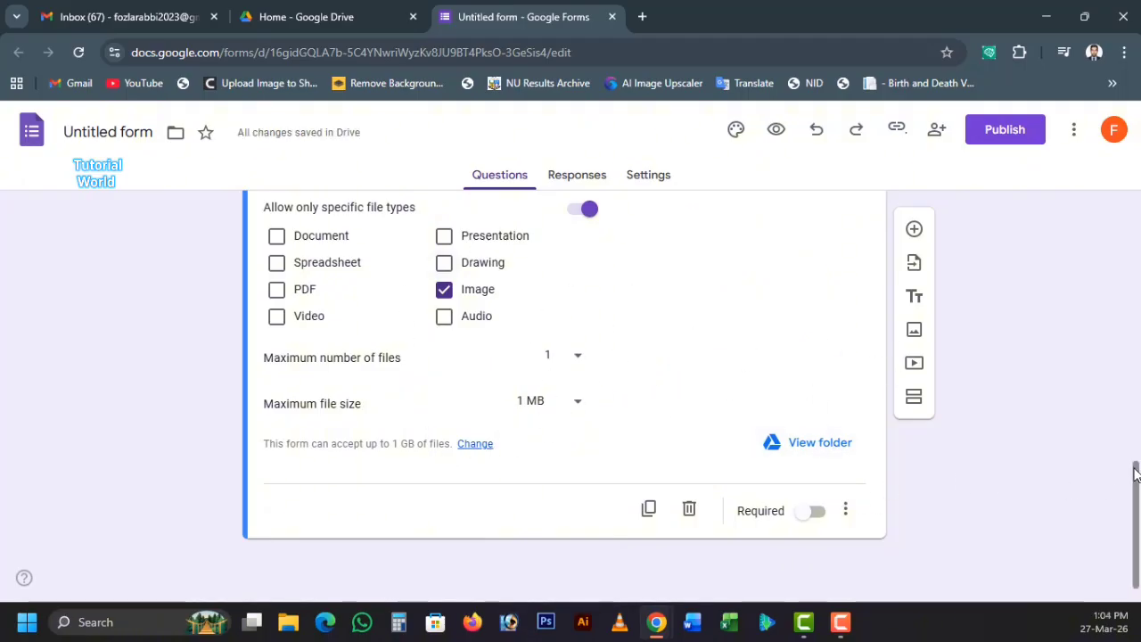
left_click_drag(1136, 487, 1049, 525)
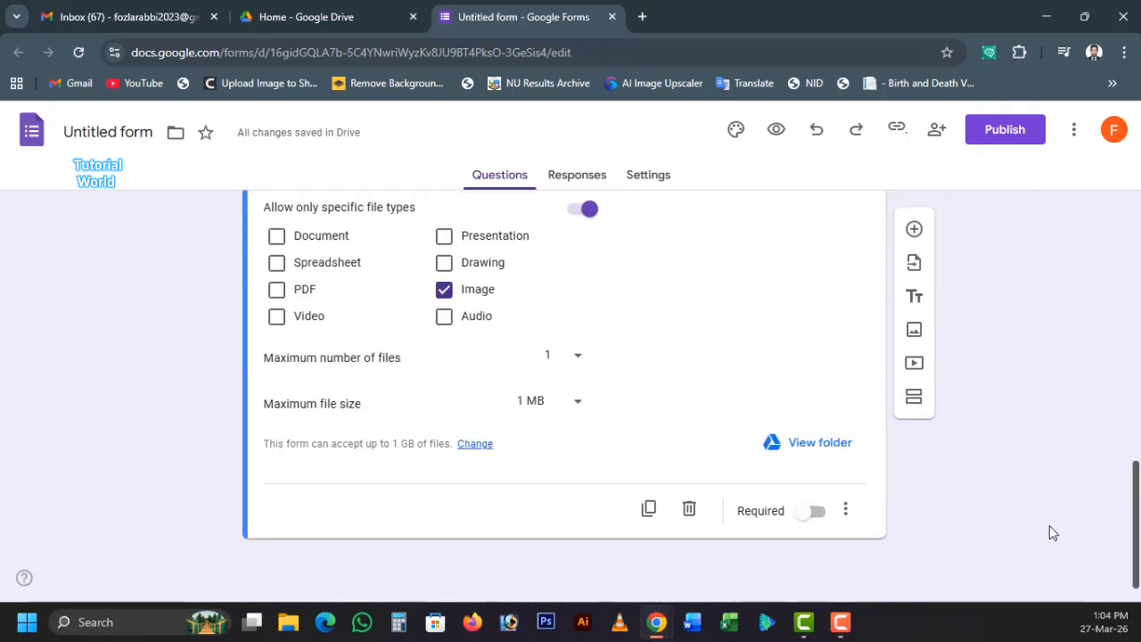
Add a blank Multiple choice question below the photo upload and look through the available question types
left_click(914, 231)
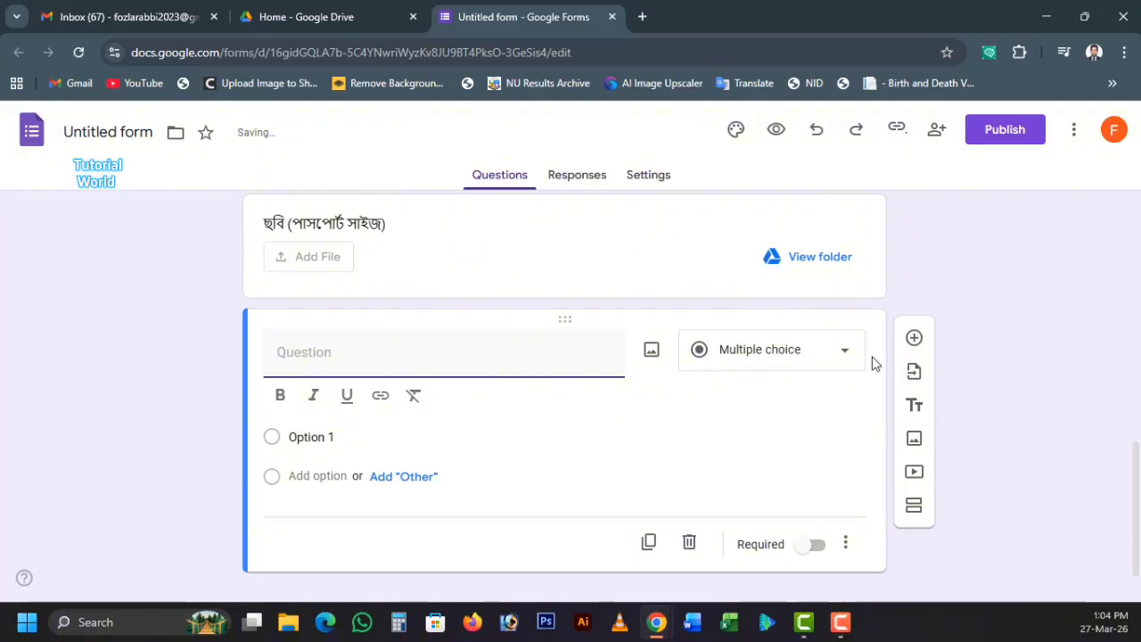
left_click(841, 356)
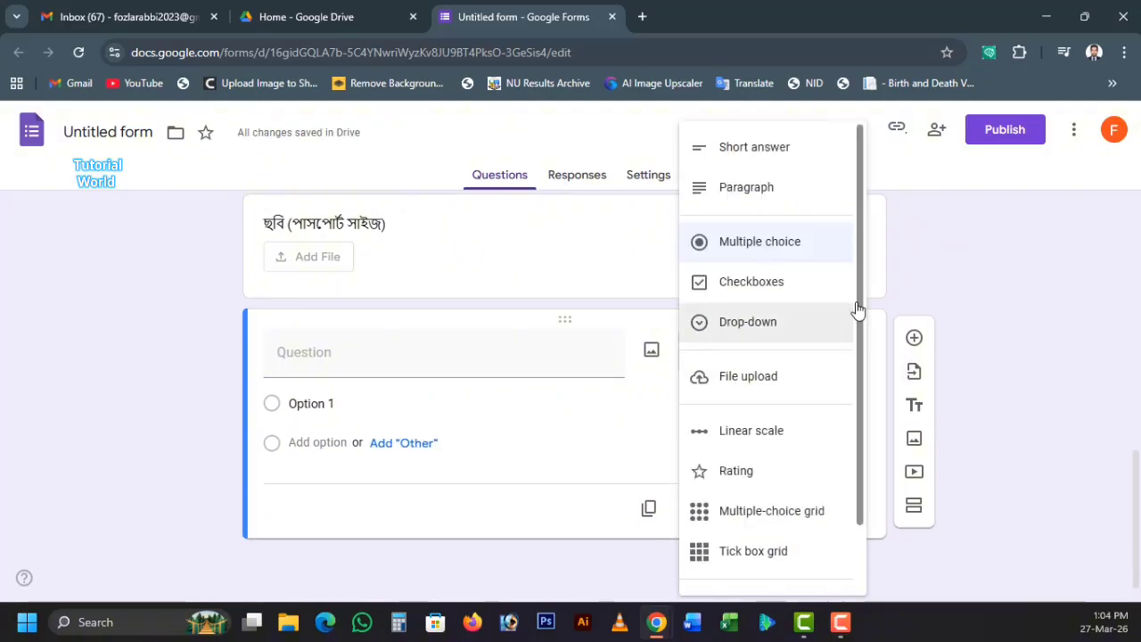
left_click_drag(861, 316, 845, 431)
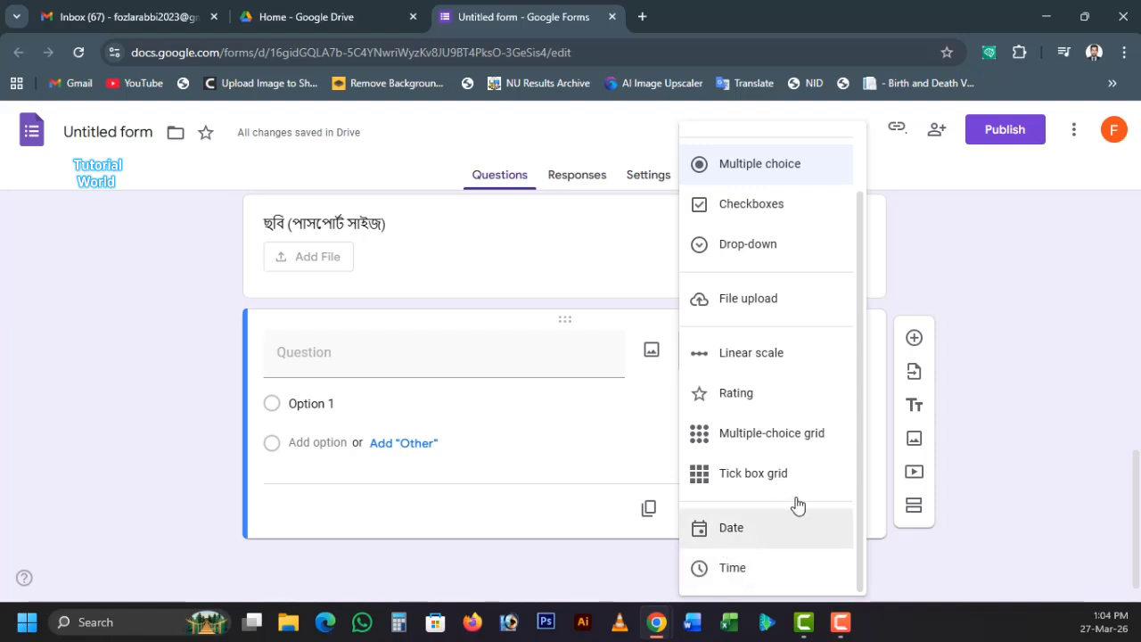
left_click_drag(863, 338, 829, 411)
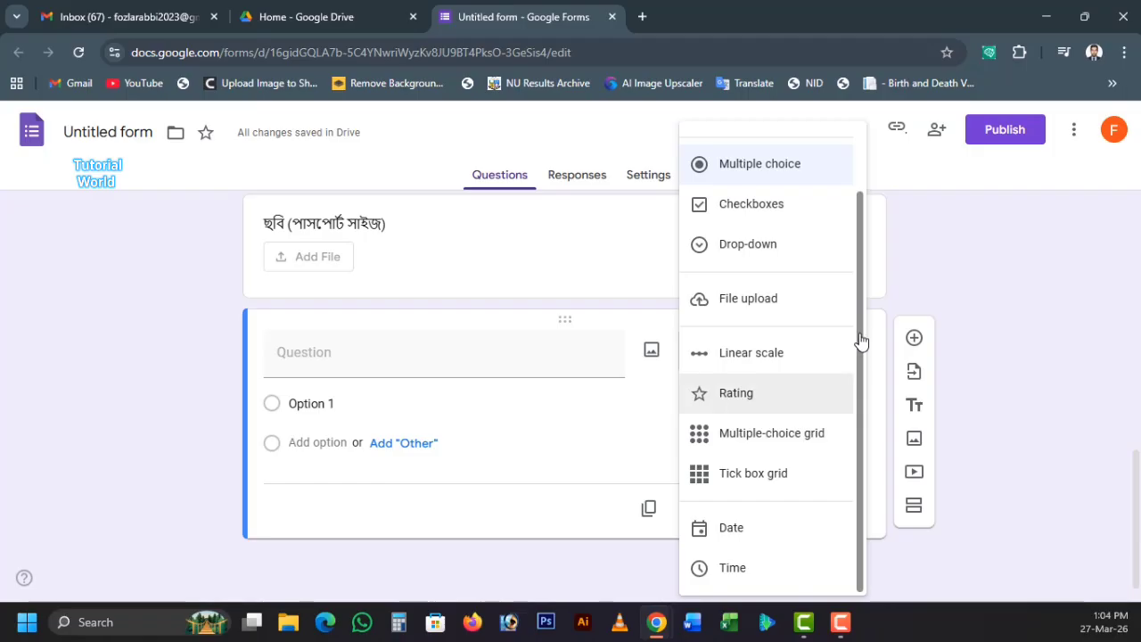
left_click_drag(861, 338, 863, 248)
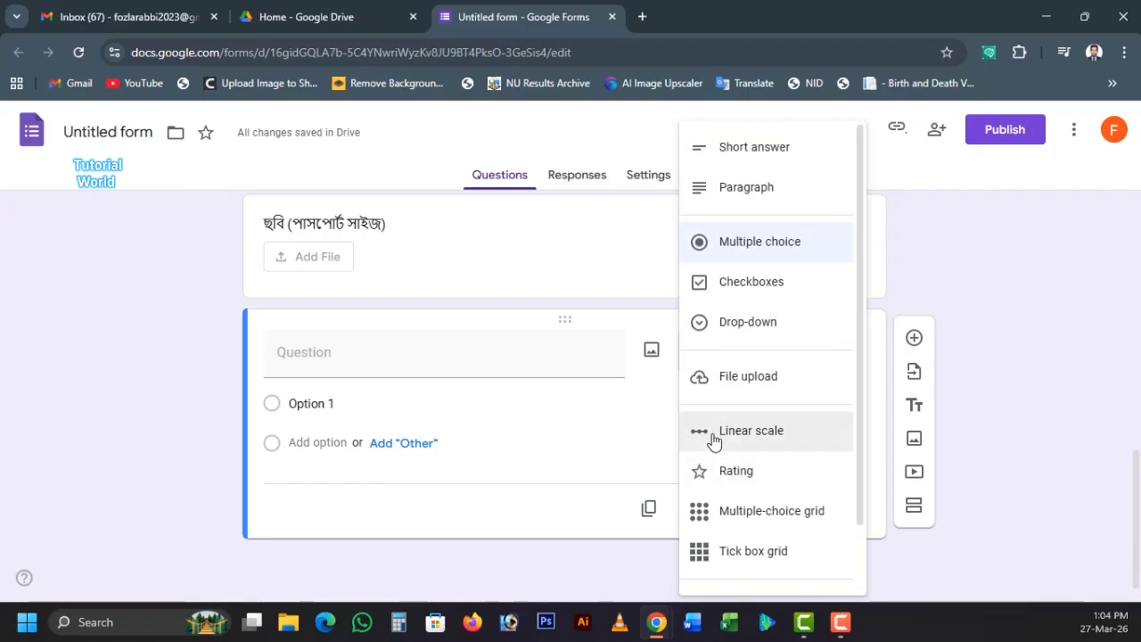
scroll(861, 419, "down", 1)
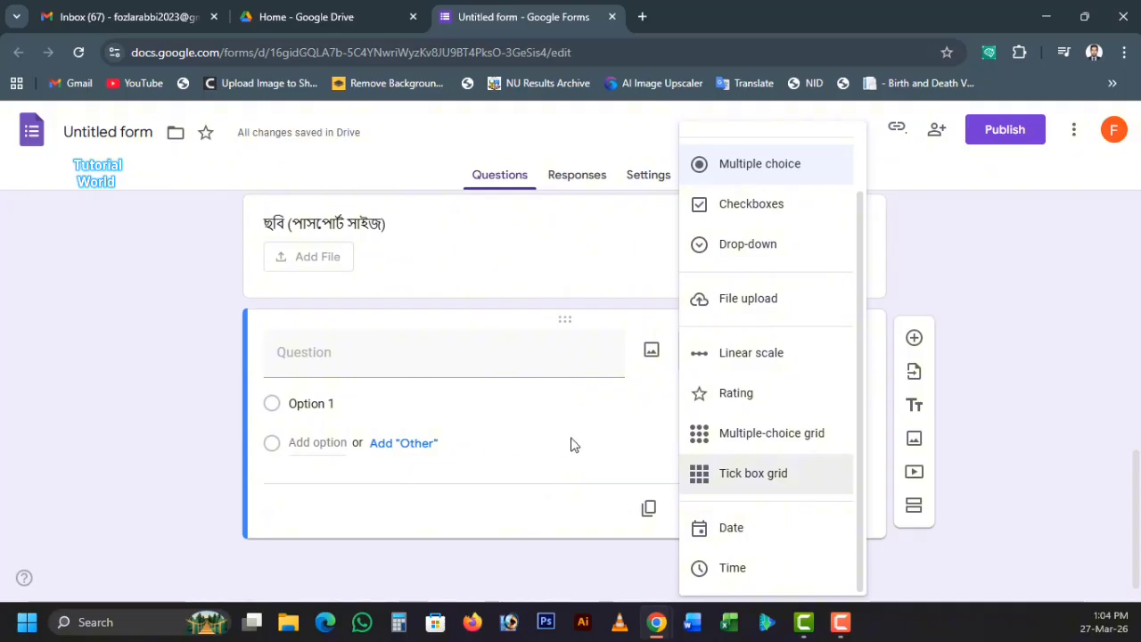
left_click(653, 456)
Link the form's responses to a new spreadsheet named "From"
scroll(513, 203, "up", 10)
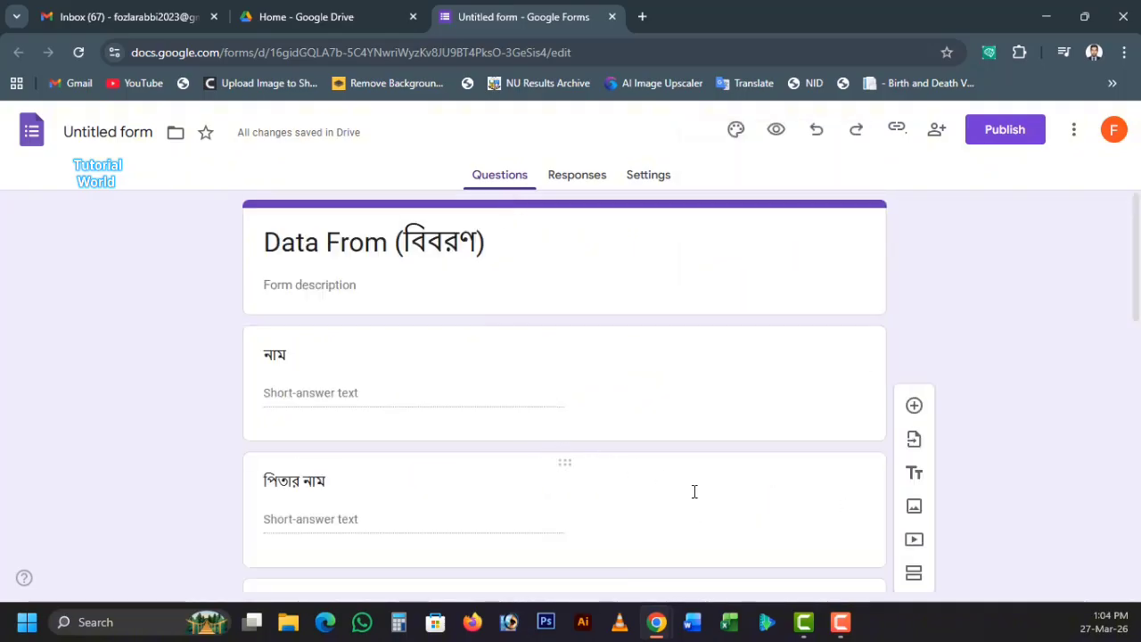
left_click_drag(1136, 258, 1114, 244)
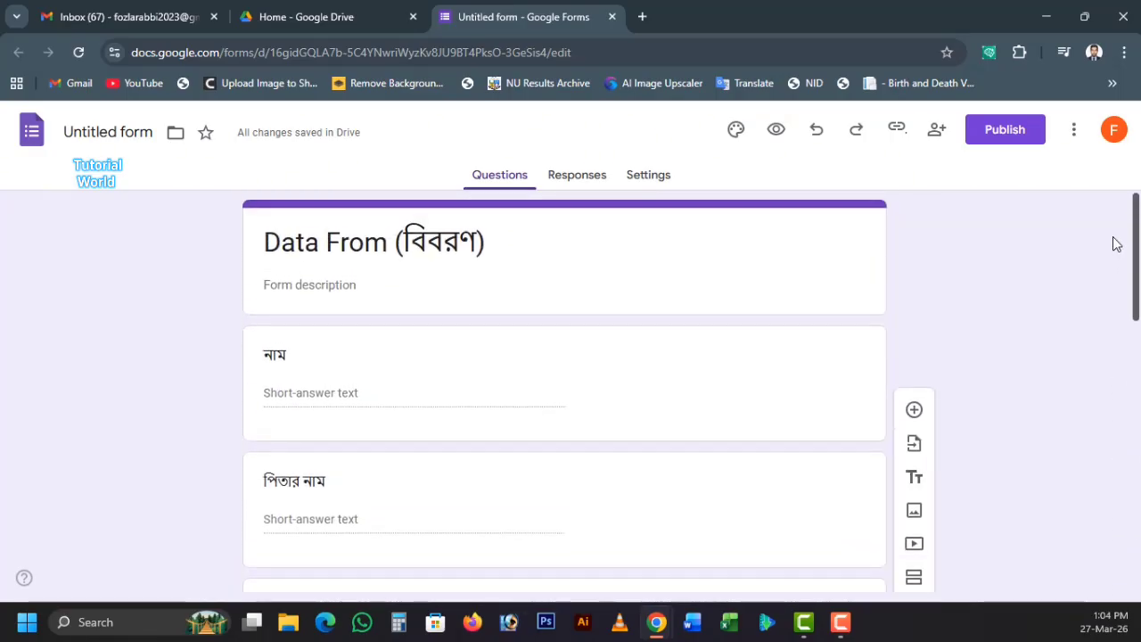
left_click(585, 183)
left_click(501, 179)
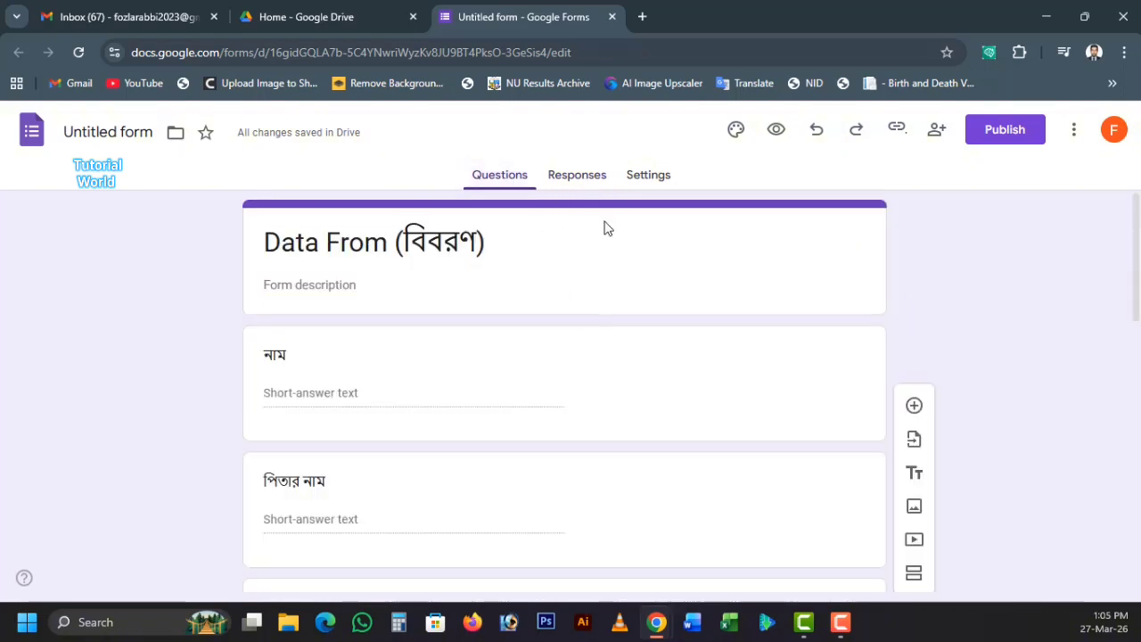
left_click(565, 183)
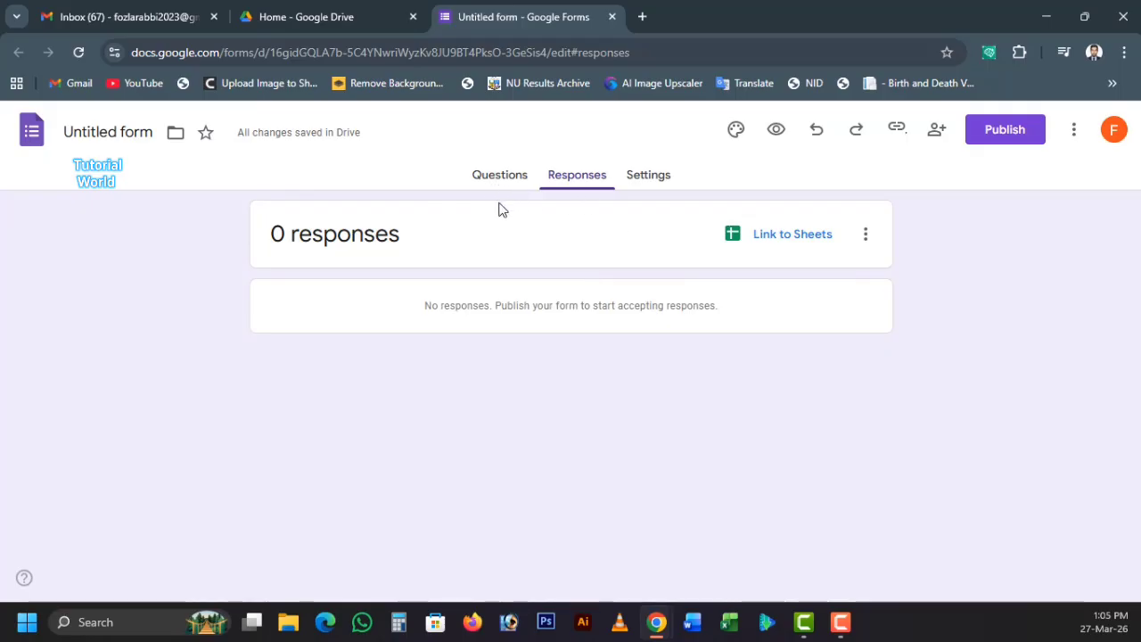
left_click(782, 244)
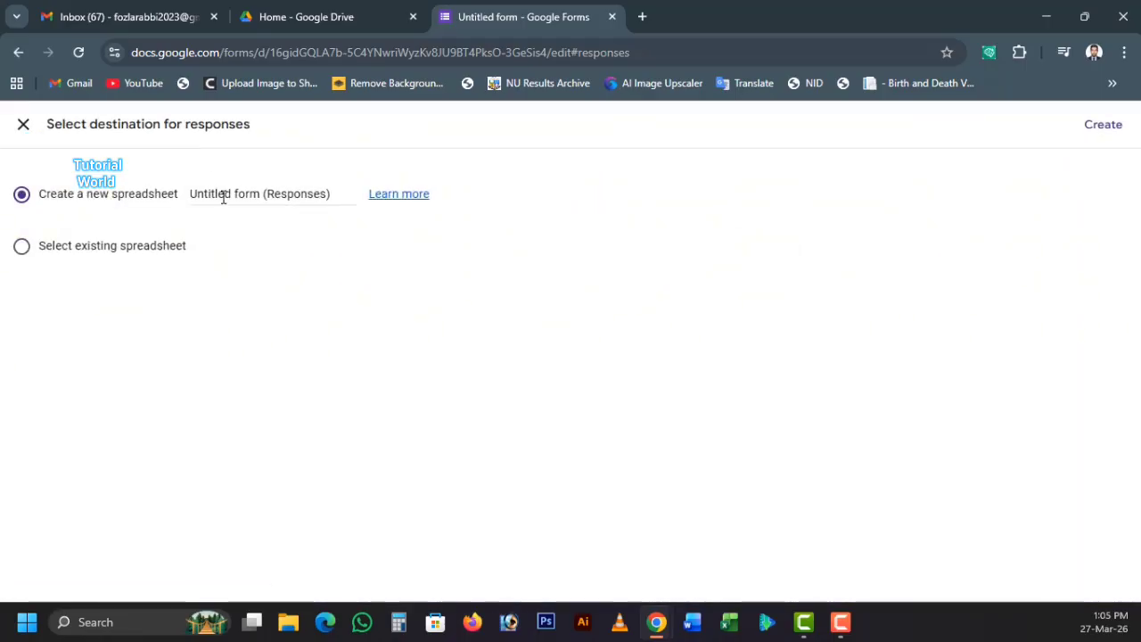
left_click(225, 194)
left_click_drag(348, 195, 175, 192)
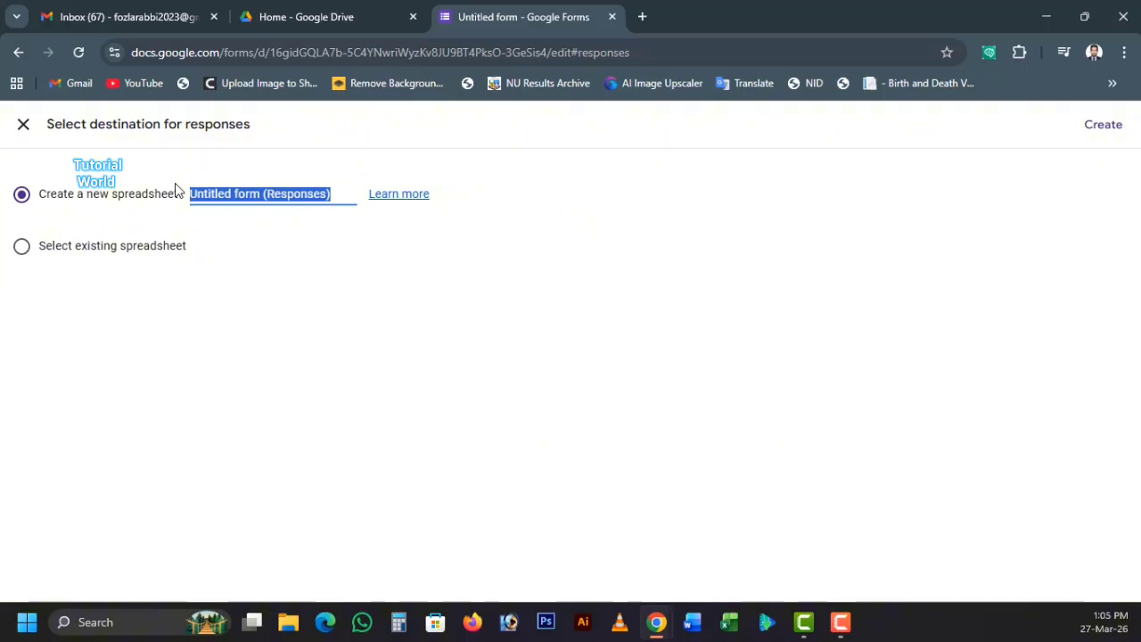
type("From")
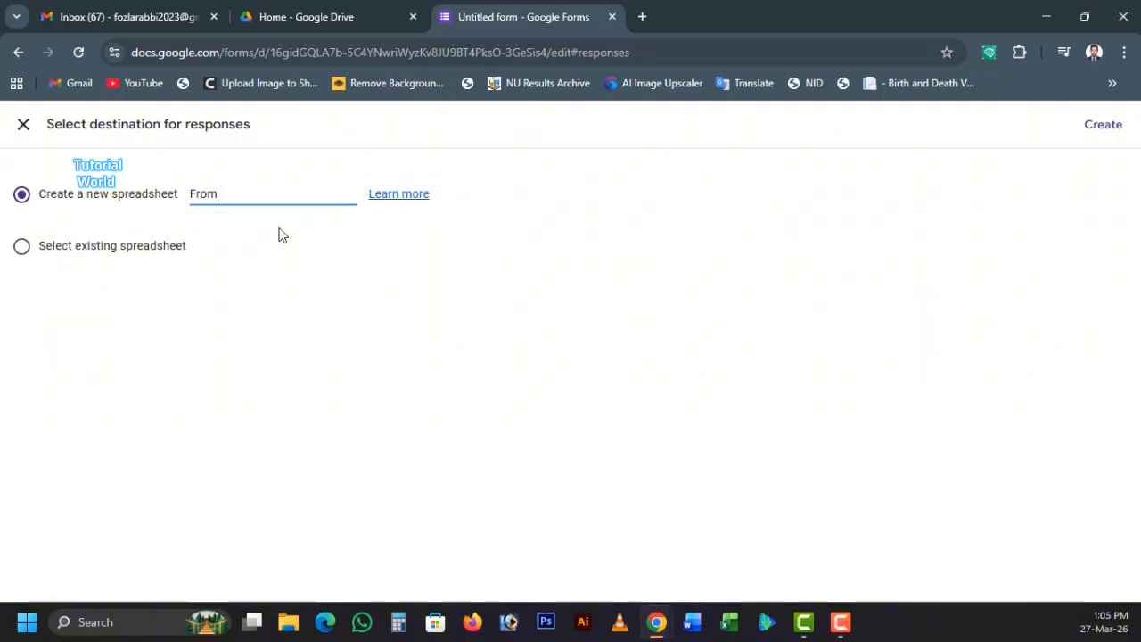
left_click(278, 228)
left_click(1104, 125)
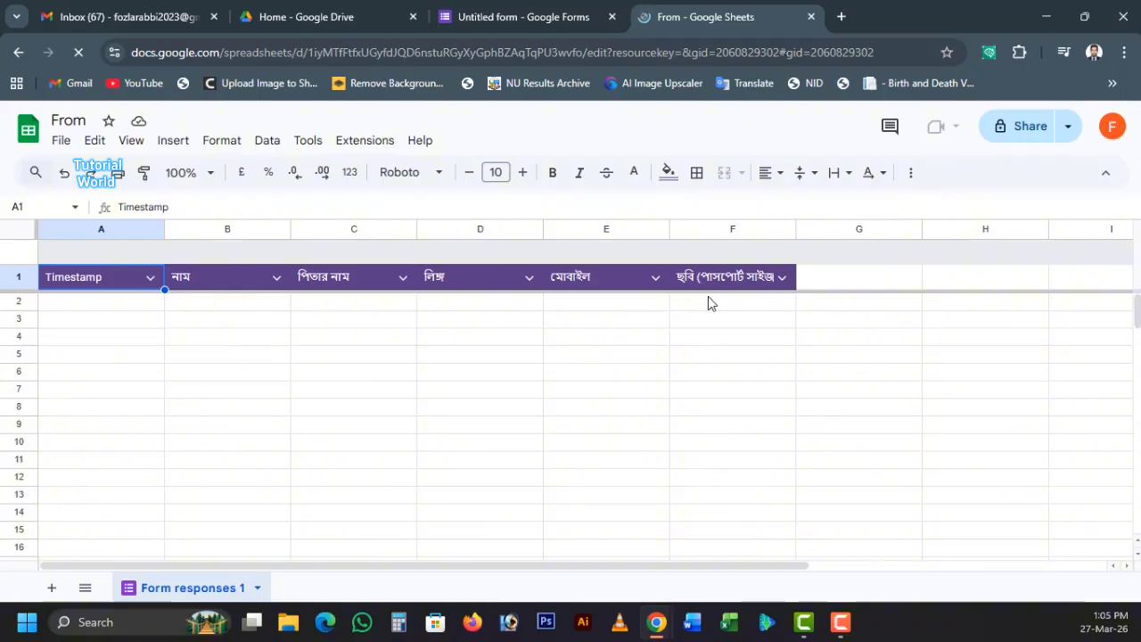
Compare the form's questions with the column headers in the linked response spreadsheet
left_click(491, 16)
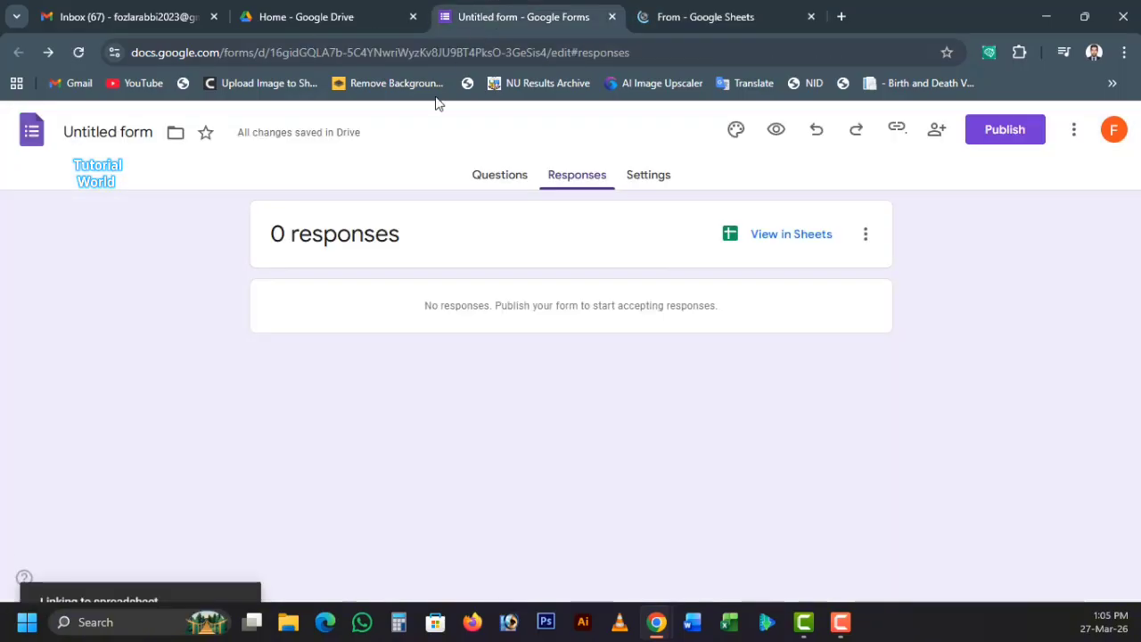
left_click(508, 178)
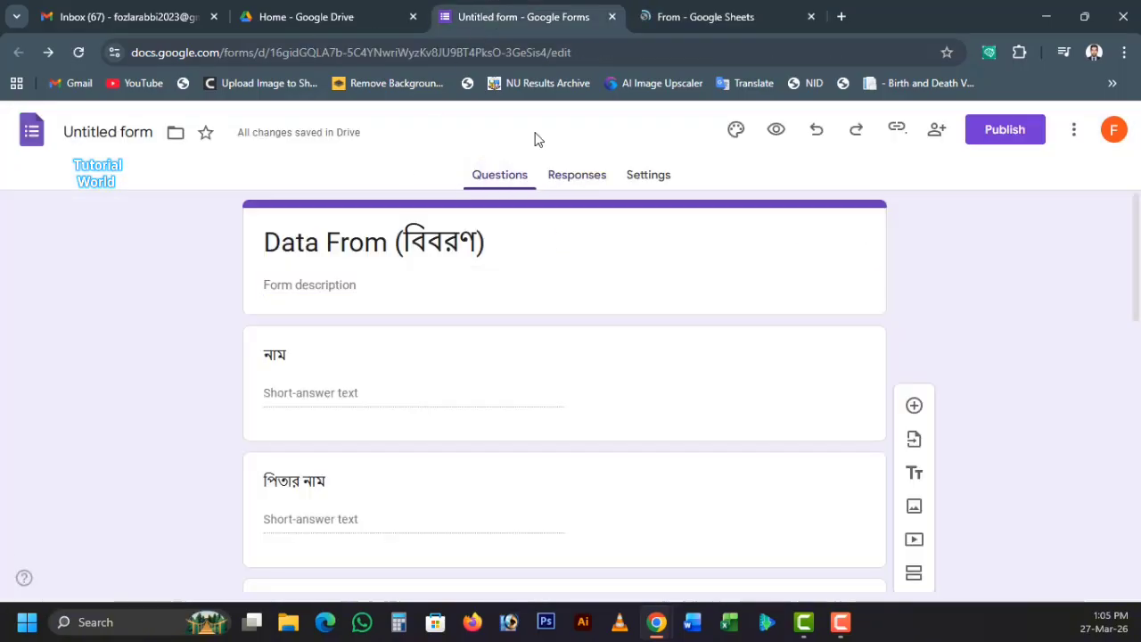
left_click(713, 20)
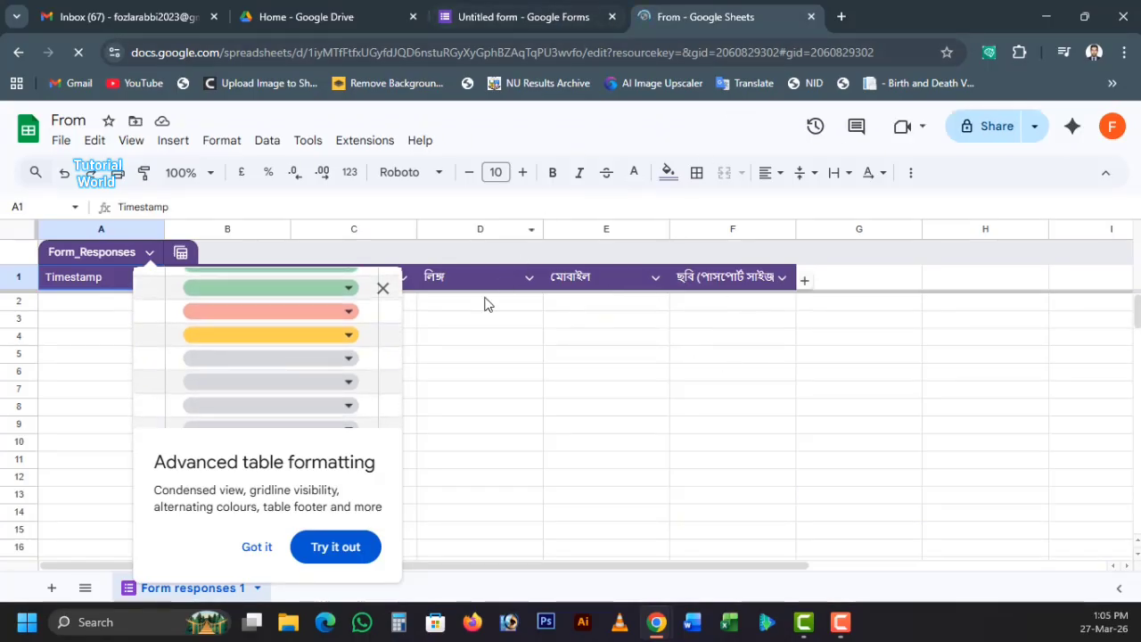
Dismiss the table formatting tip in the spreadsheet, return to the form and review its questions down to the photo upload settings
left_click(382, 289)
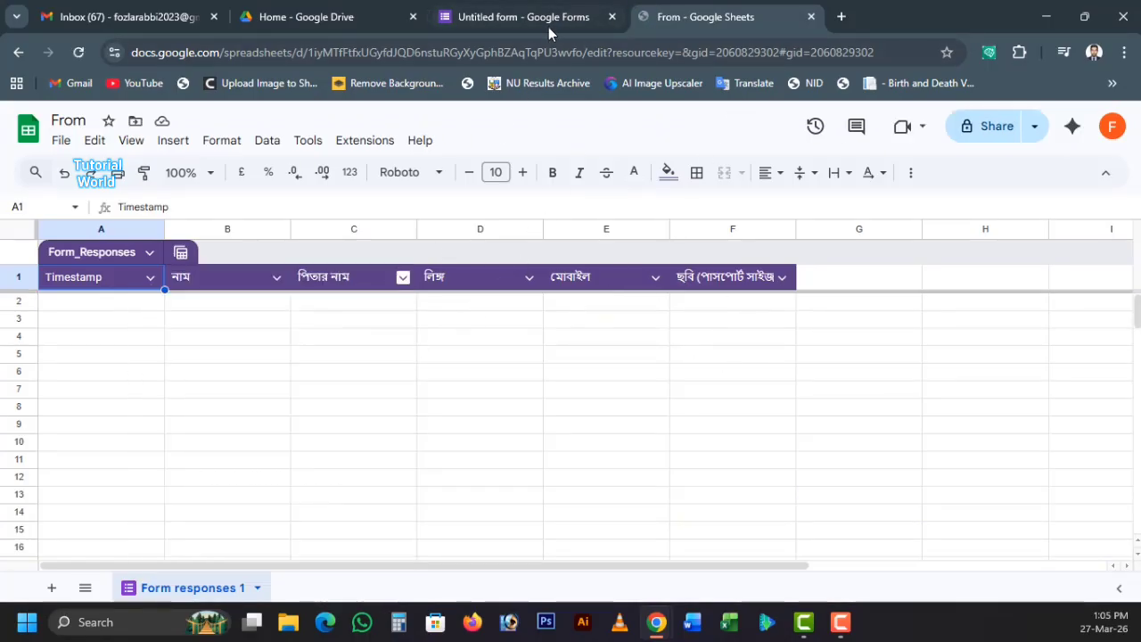
mouse_move(549, 26)
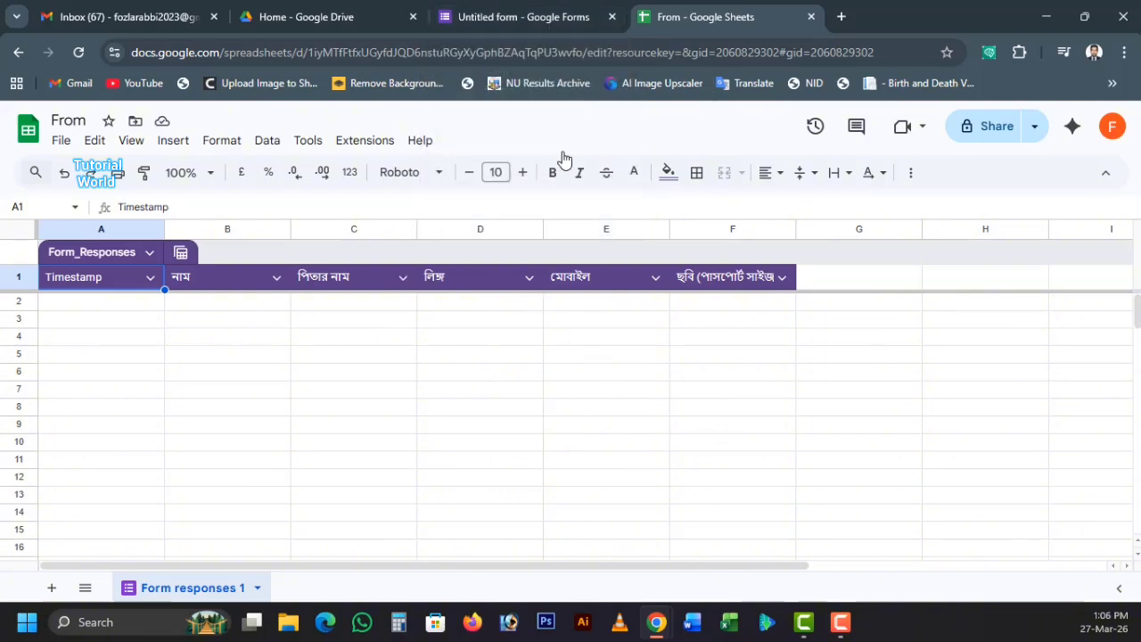
left_click(502, 15)
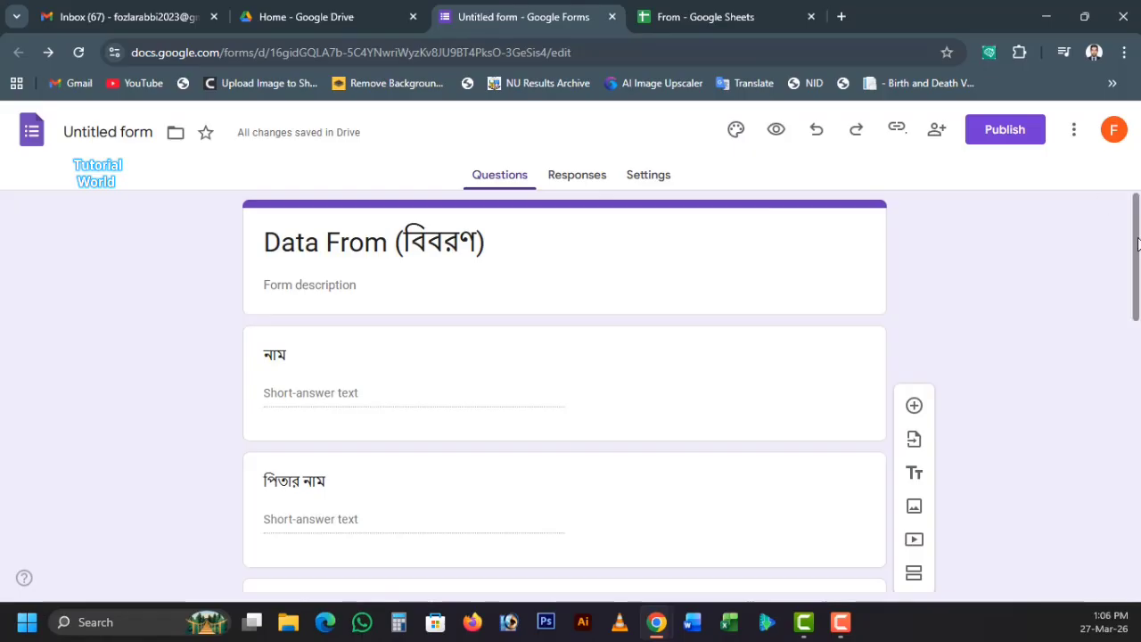
left_click_drag(1127, 277, 1114, 545)
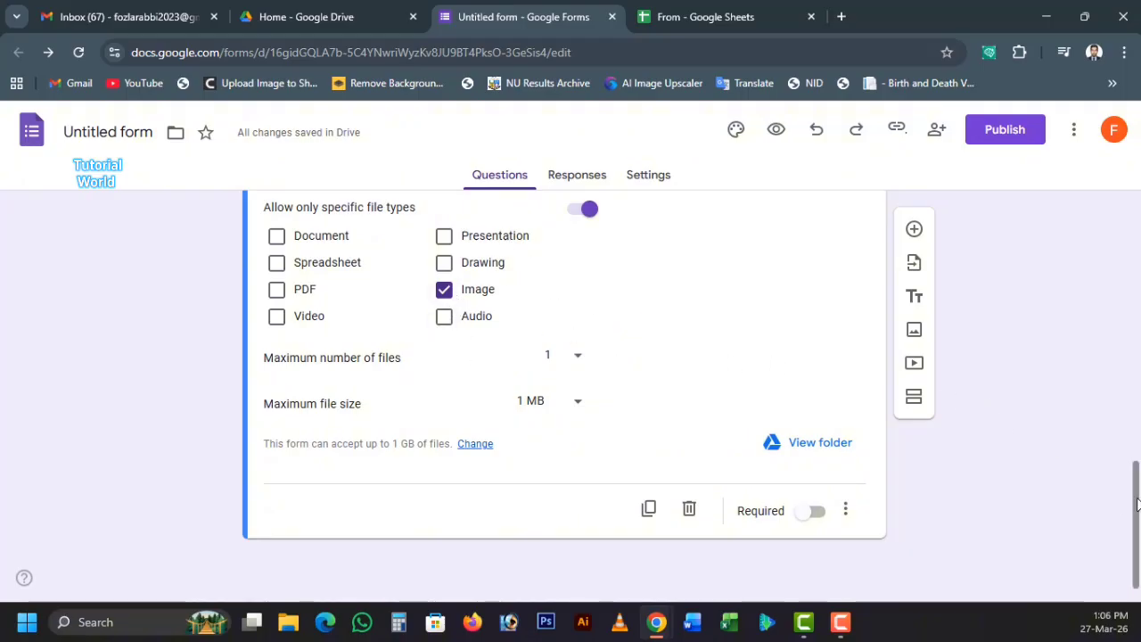
scroll(1076, 445, "up", 1)
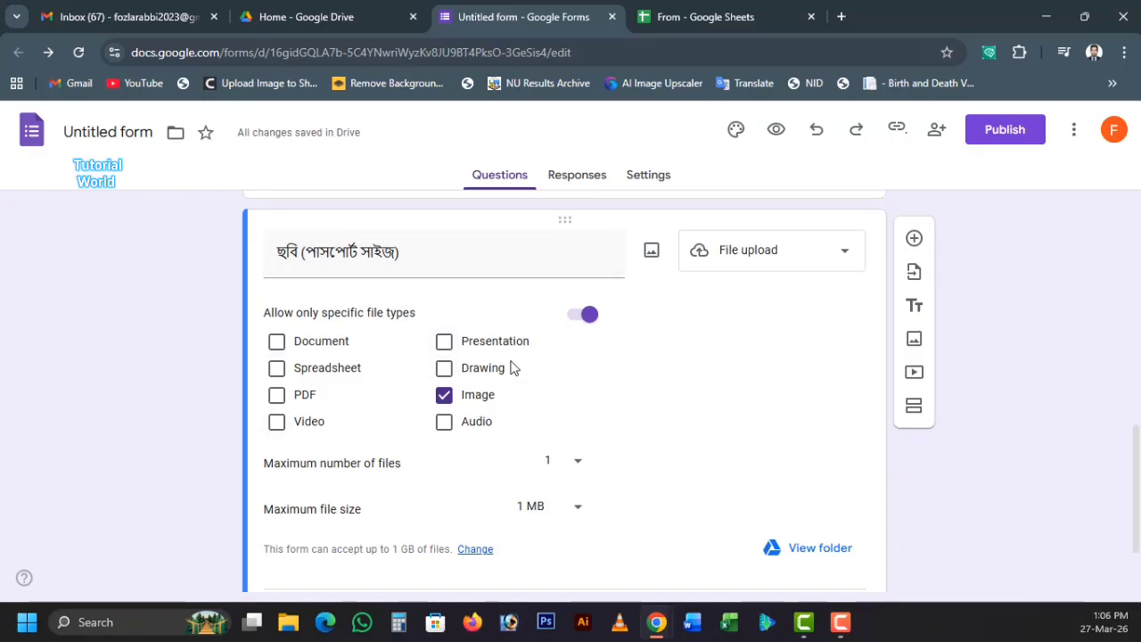
scroll(1092, 389, "up", 2)
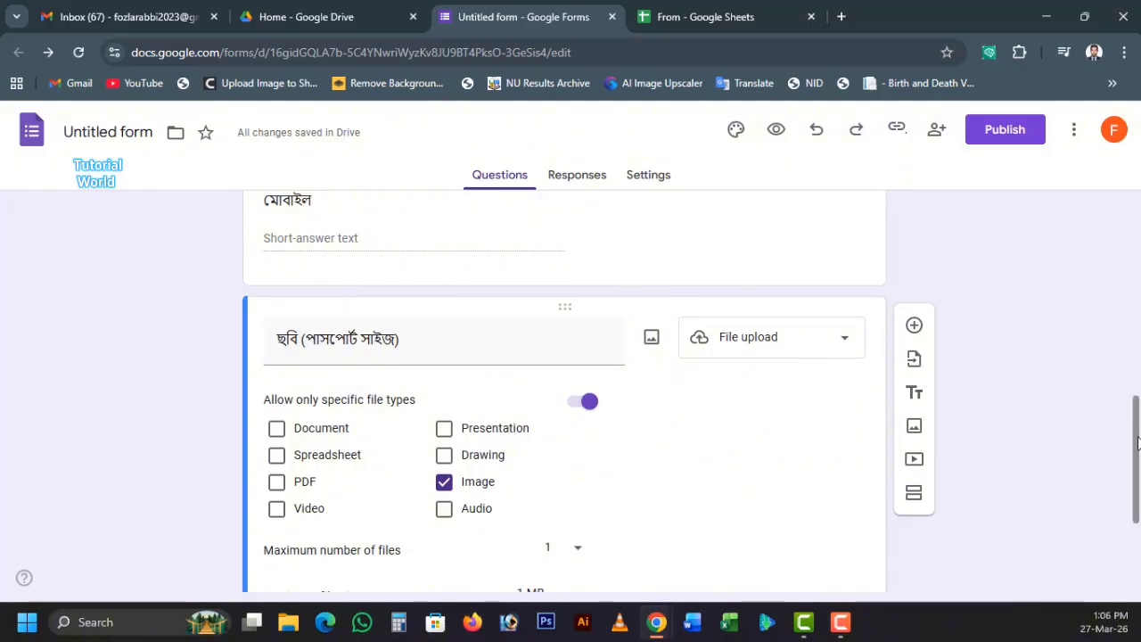
mouse_move(1137, 444)
left_mouse_down()
mouse_move(1137, 480)
mouse_move(1138, 447)
left_mouse_up()
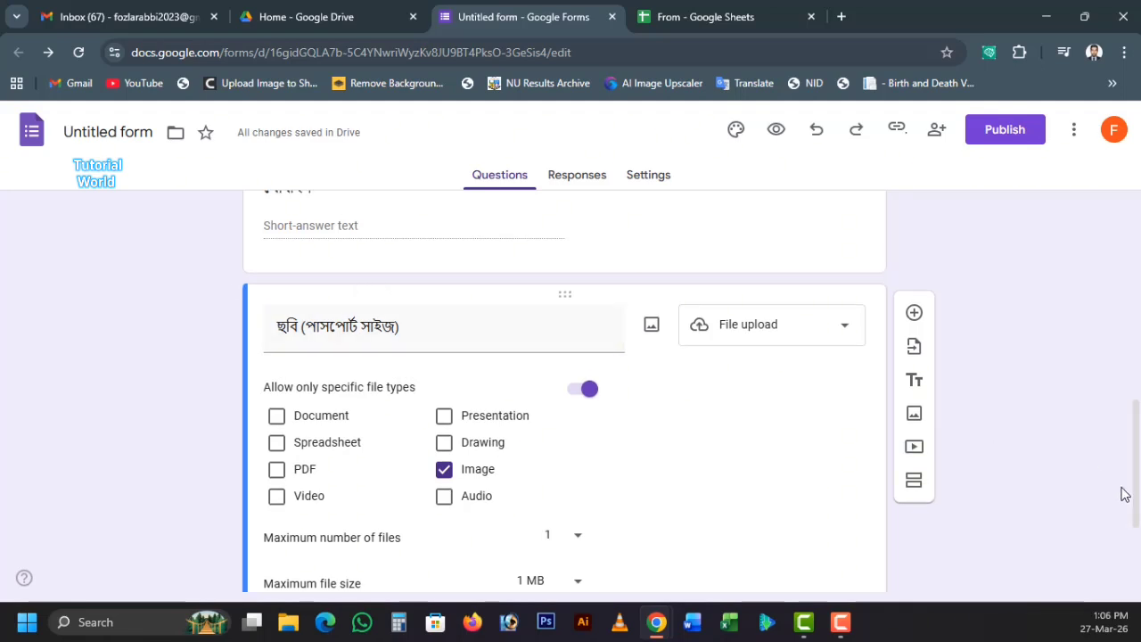
mouse_move(1136, 484)
left_mouse_down()
mouse_move(1137, 444)
mouse_move(1137, 478)
left_mouse_up()
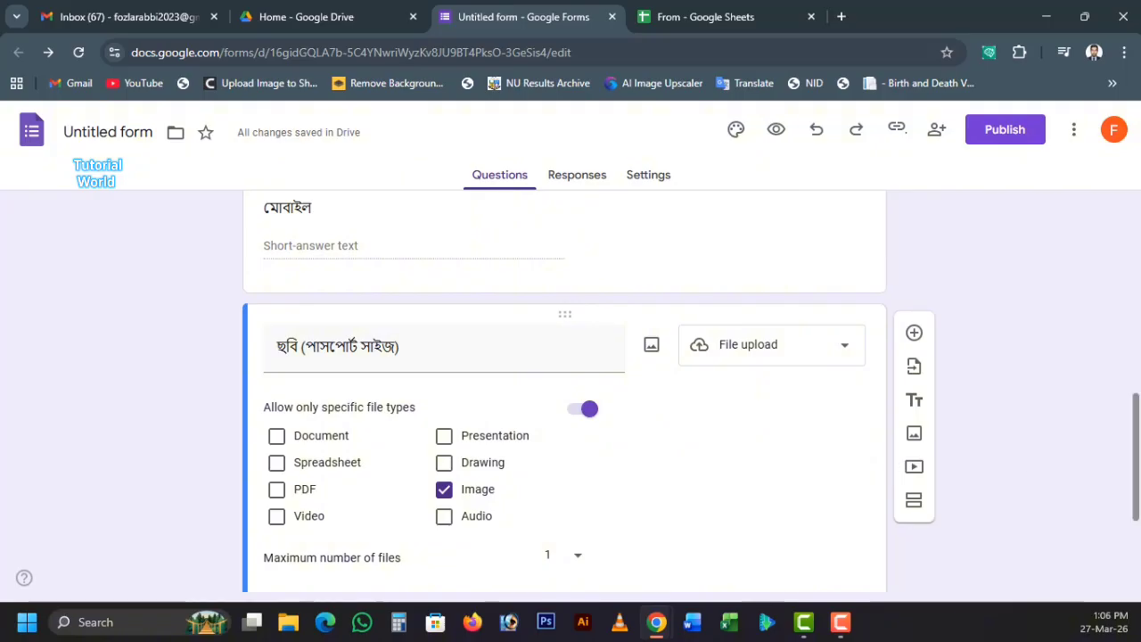
left_click_drag(1137, 456, 1136, 255)
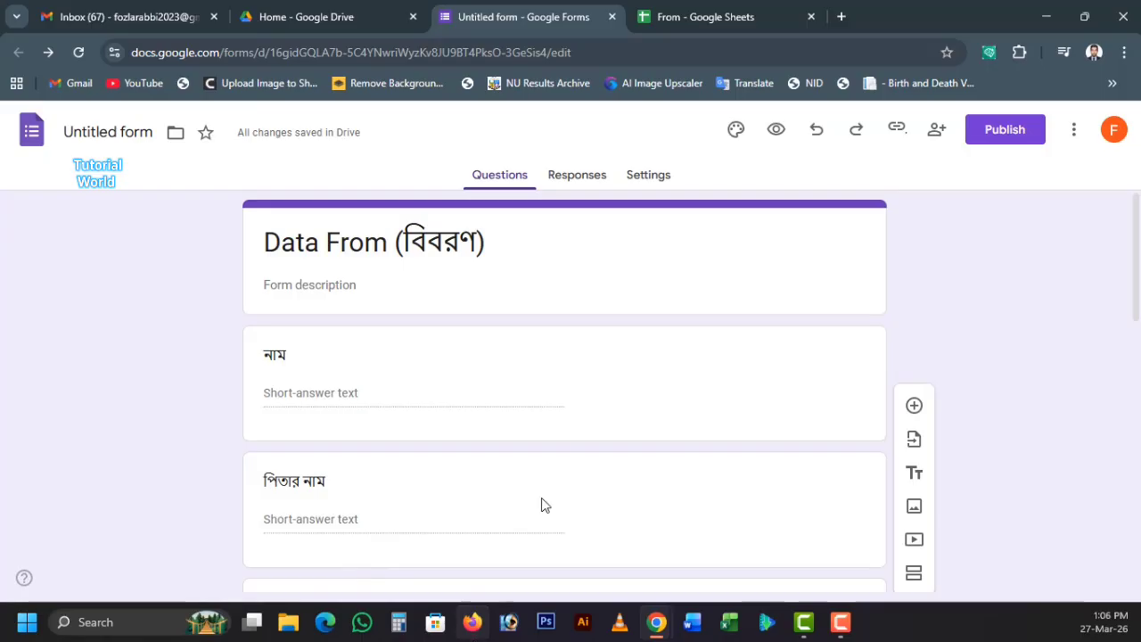
Publish the form for anyone with the link and copy its responder link
left_click(1006, 130)
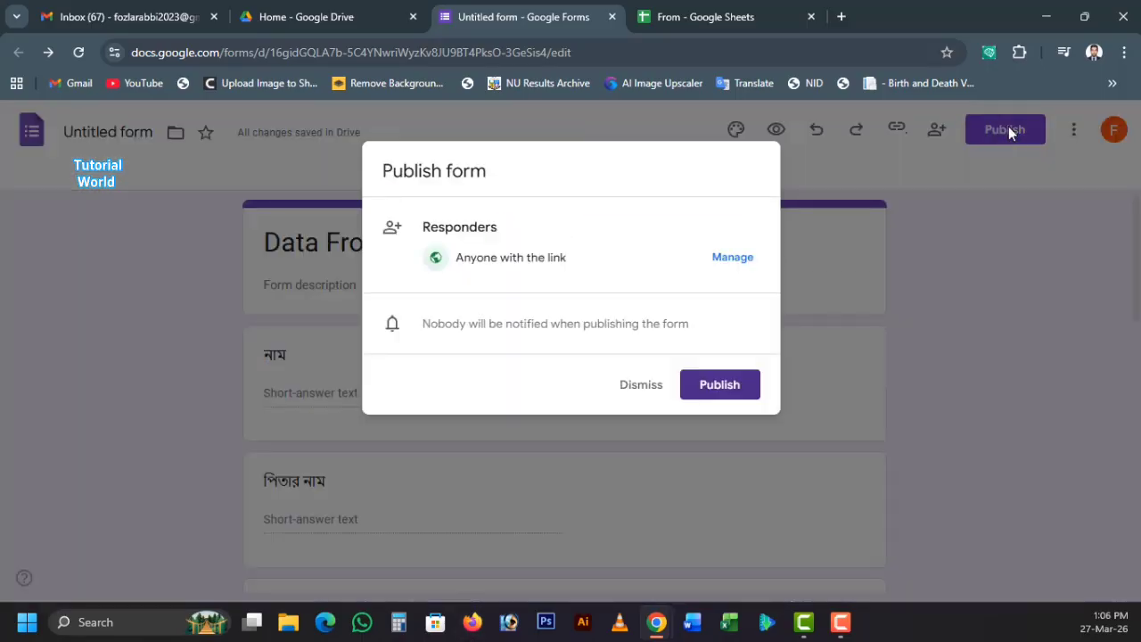
left_click(719, 386)
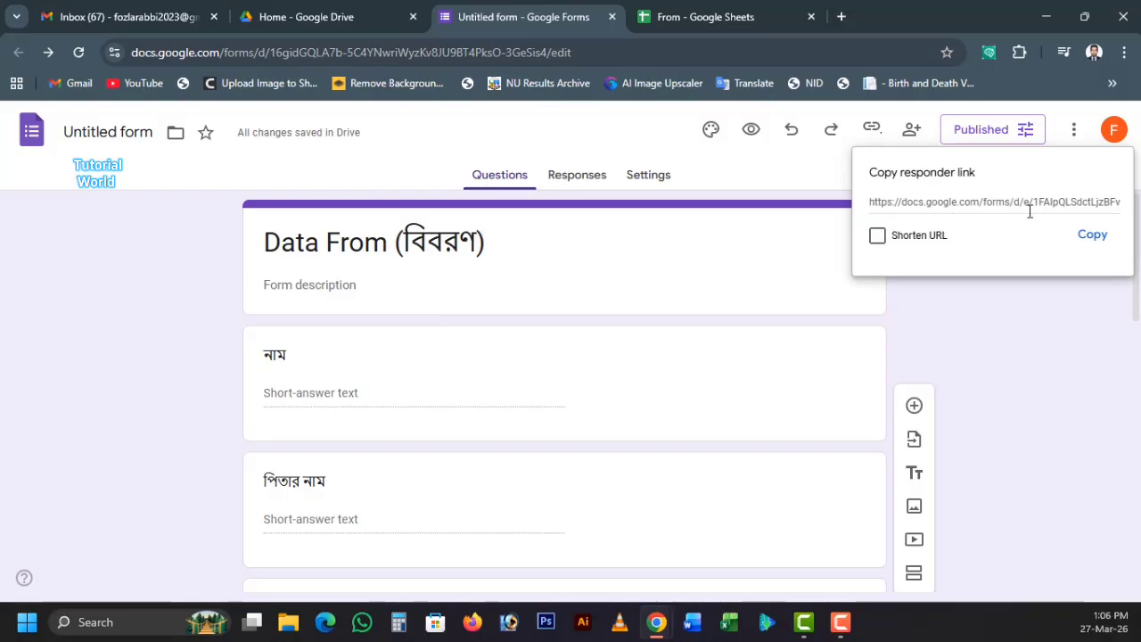
left_click(1092, 236)
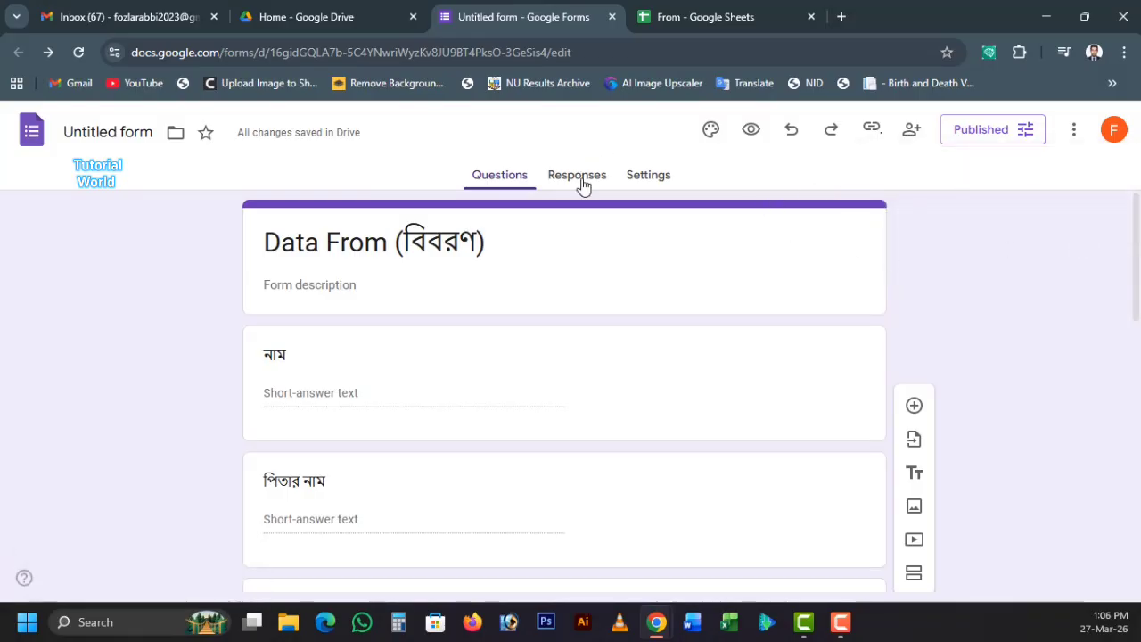
Open the copied responder link in a new browser tab
left_click(646, 176)
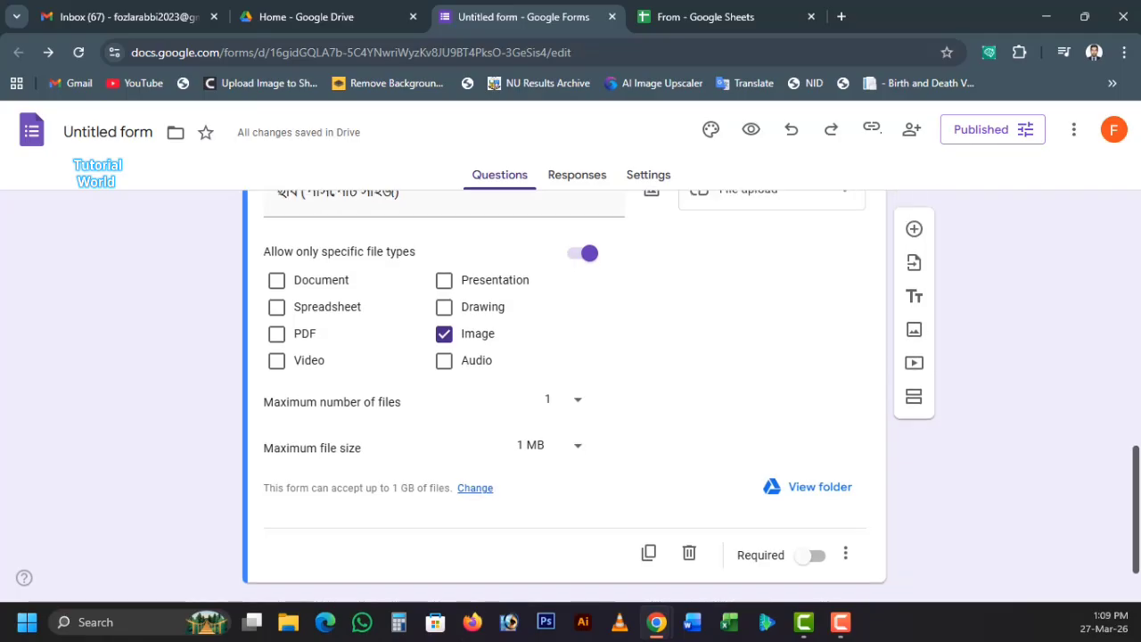
scroll(564, 392, "up", 2)
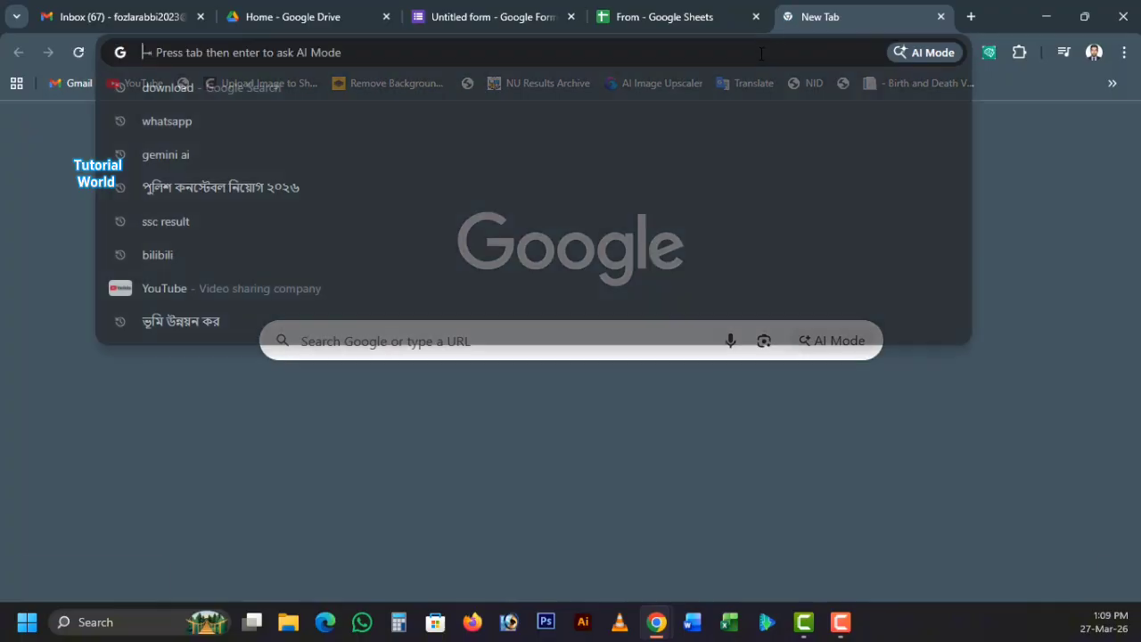
key("ctrl+v")
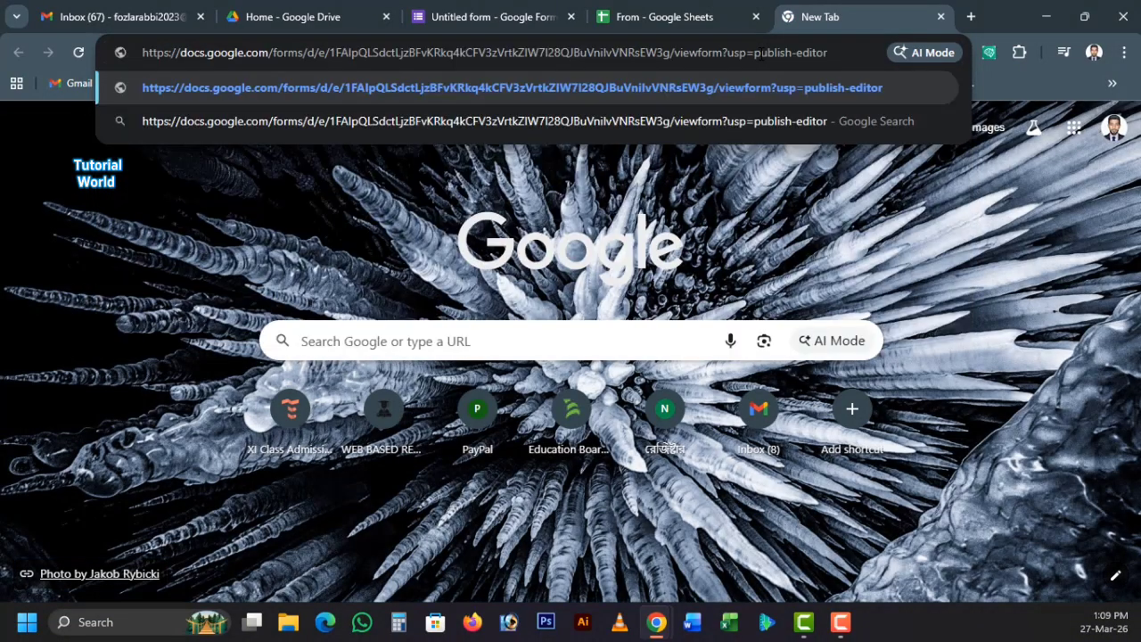
key("Return")
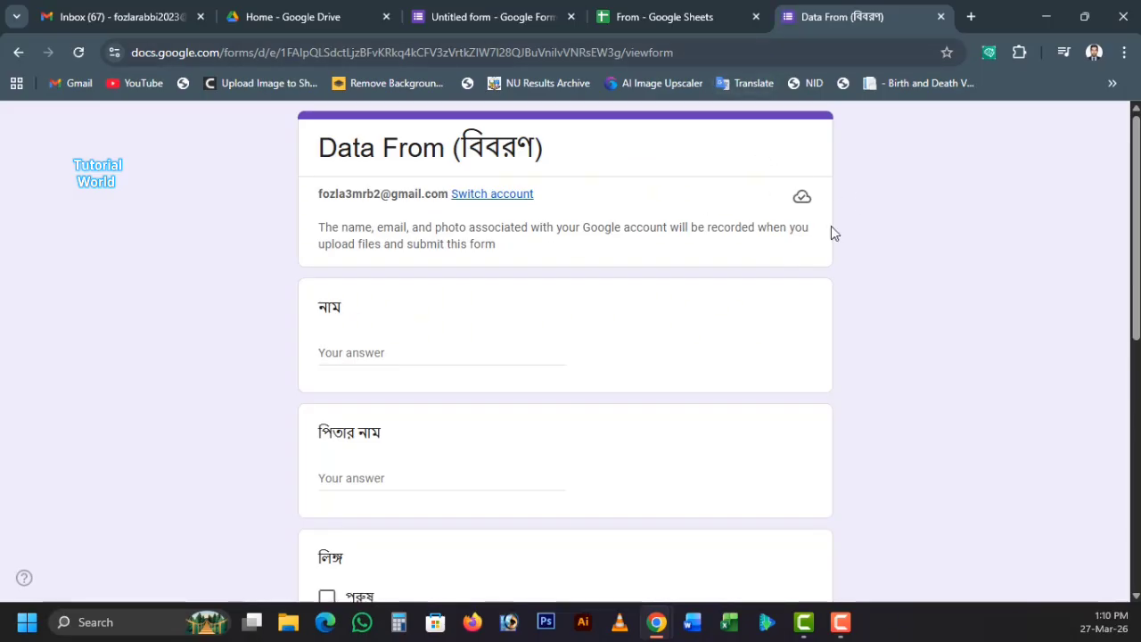
left_click_drag(1134, 227, 1102, 169)
Fill in the live form with placeholder text for নাম and পিতার নাম, পুরুষ for লিঙ্গ, and a dummy mobile number
left_click(337, 353)
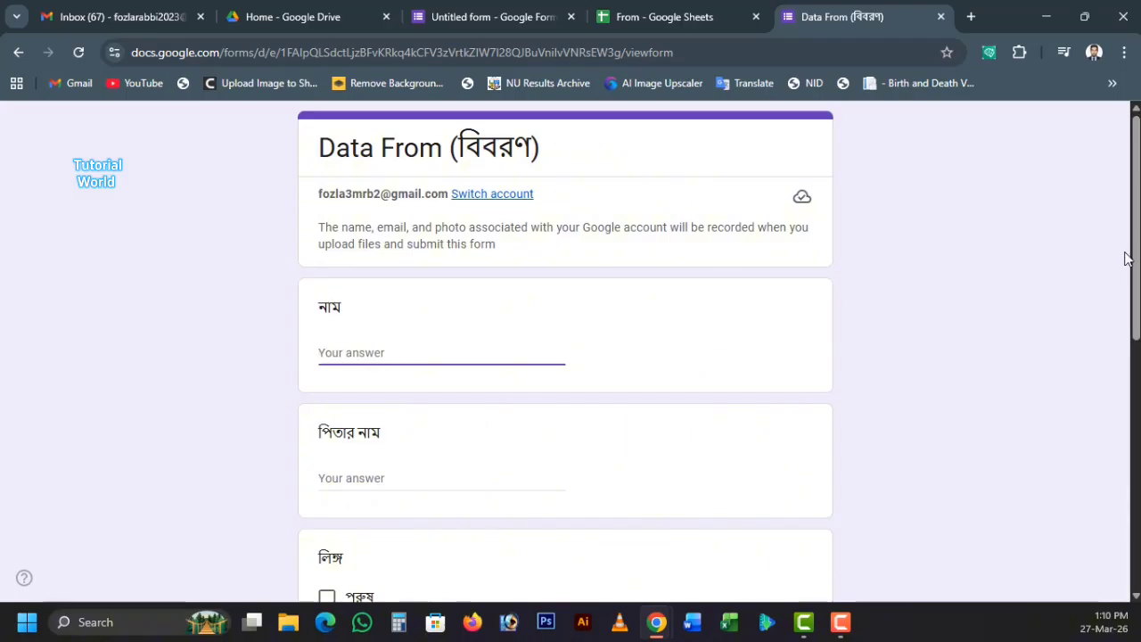
type("hhhhhh")
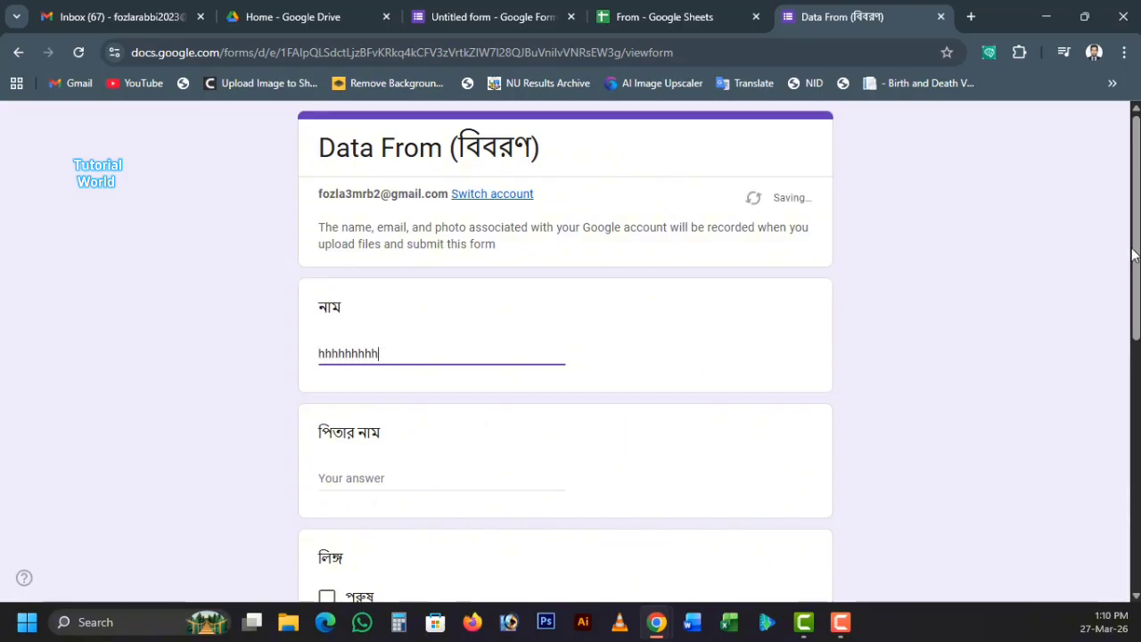
type("hhh")
left_click(366, 478)
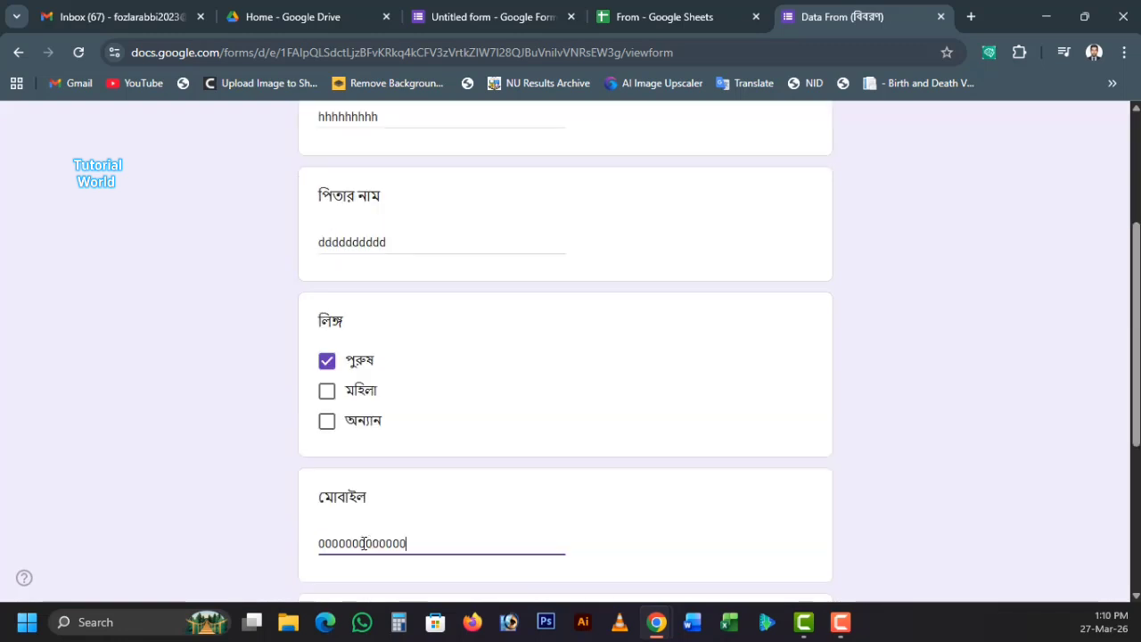
scroll(388, 478, "down", 3)
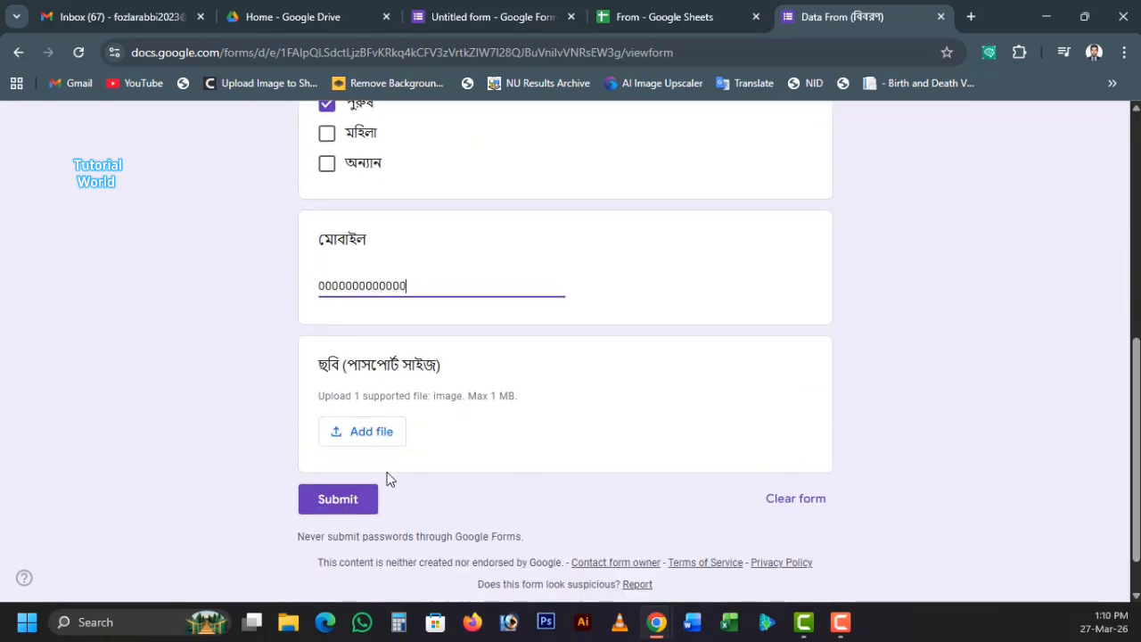
Attach "image - 2025-08-03T211311.749.png" from the Downloads folder as the passport-size photo and submit the response
left_click(383, 435)
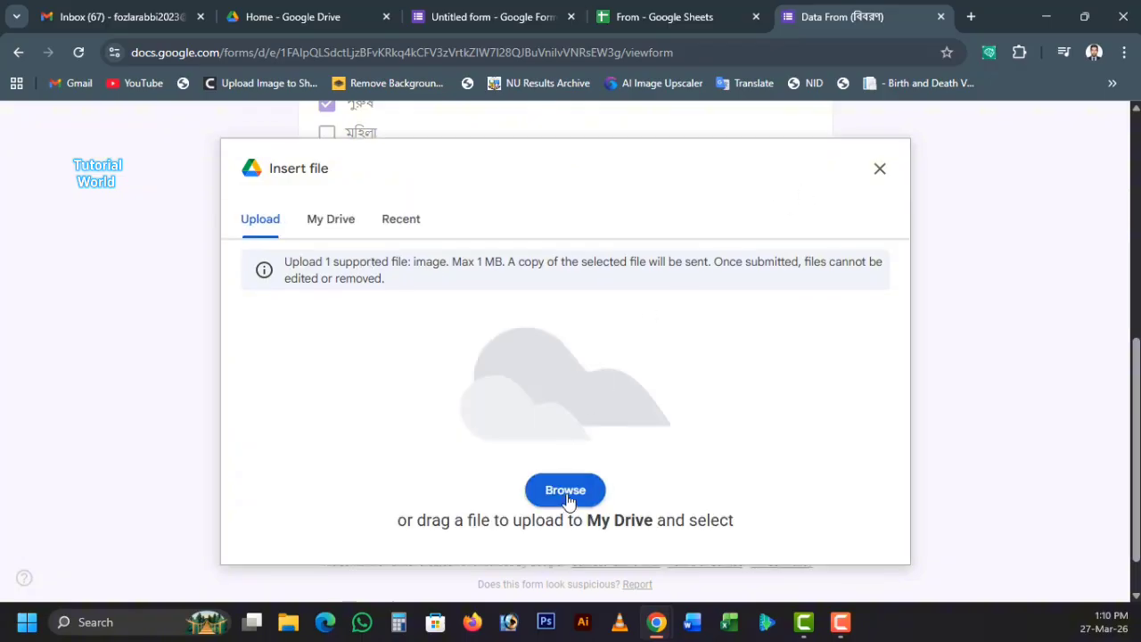
left_click(553, 492)
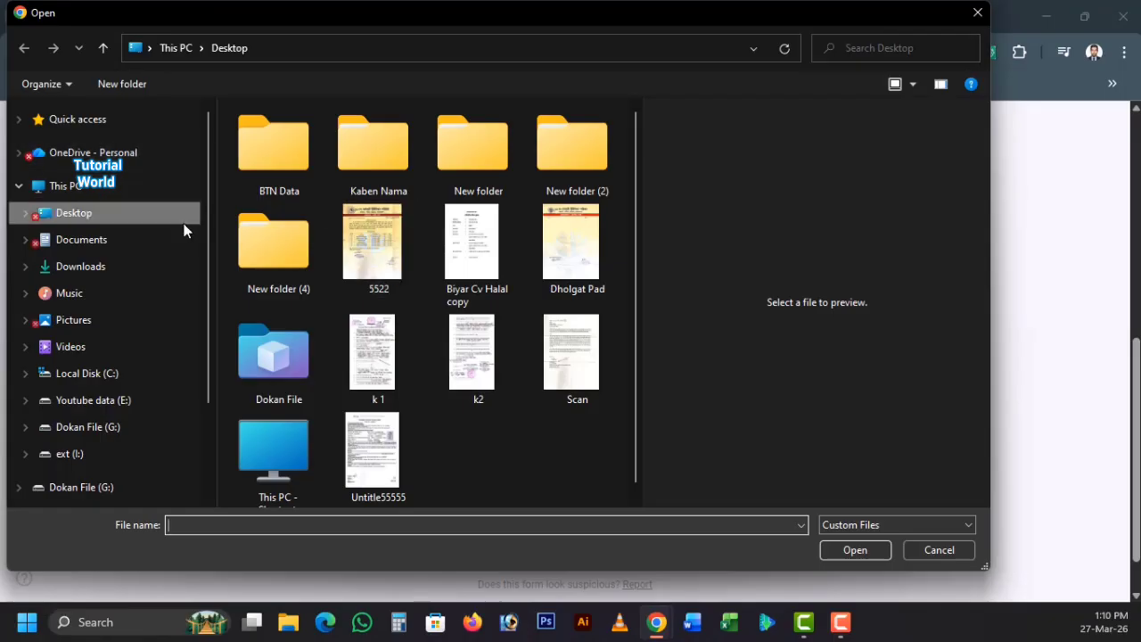
left_click(76, 433)
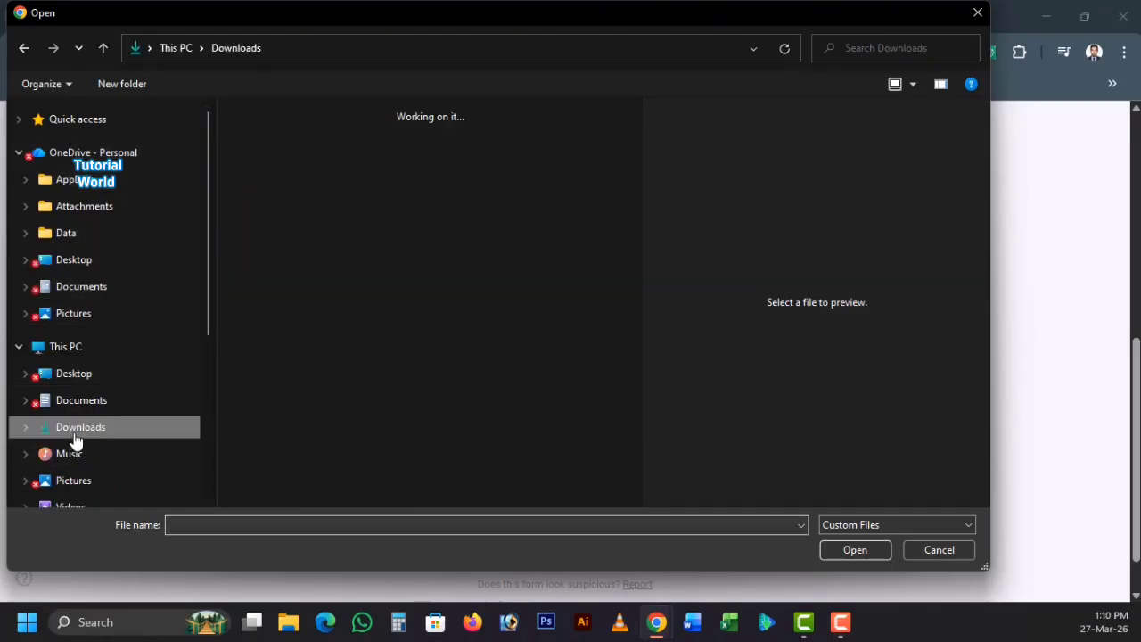
left_click_drag(634, 155, 634, 526)
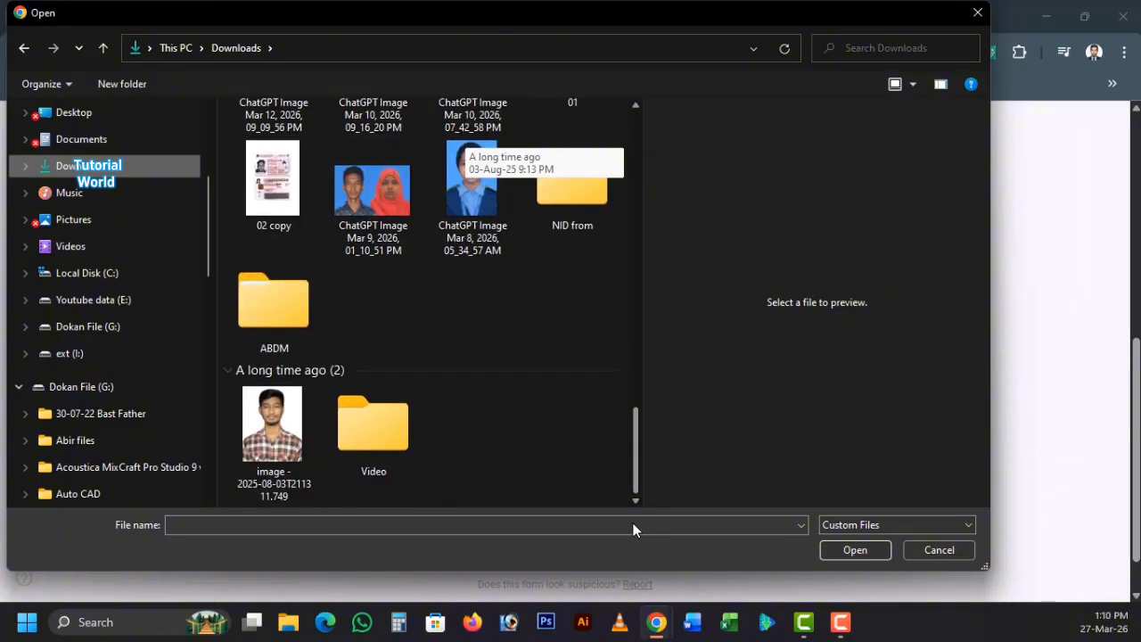
left_click(290, 448)
left_click(856, 551)
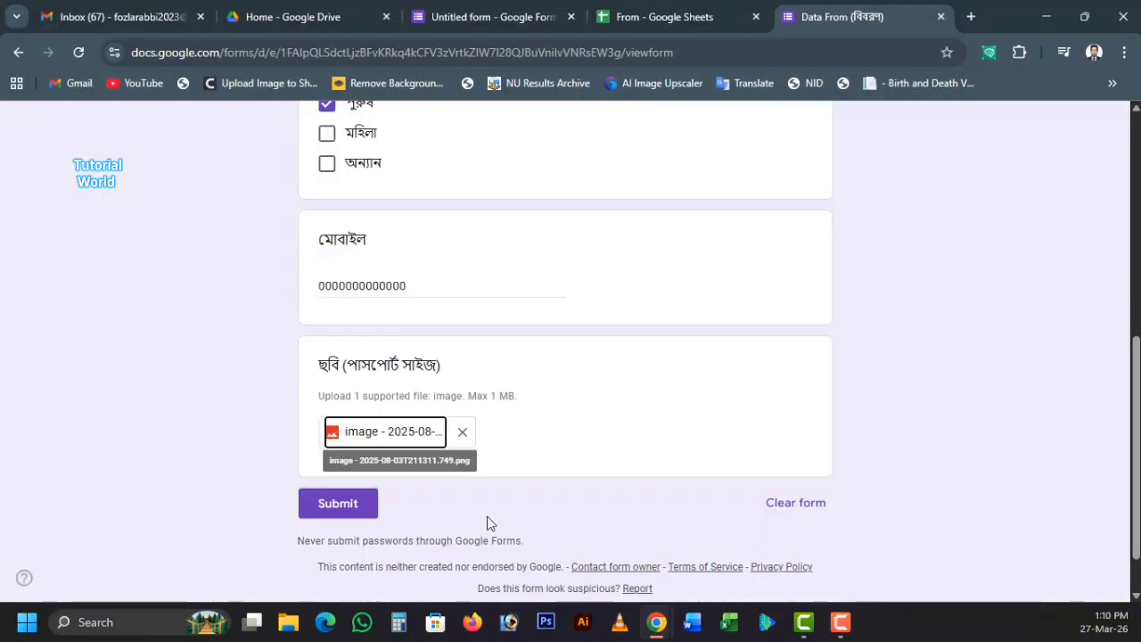
left_click(340, 504)
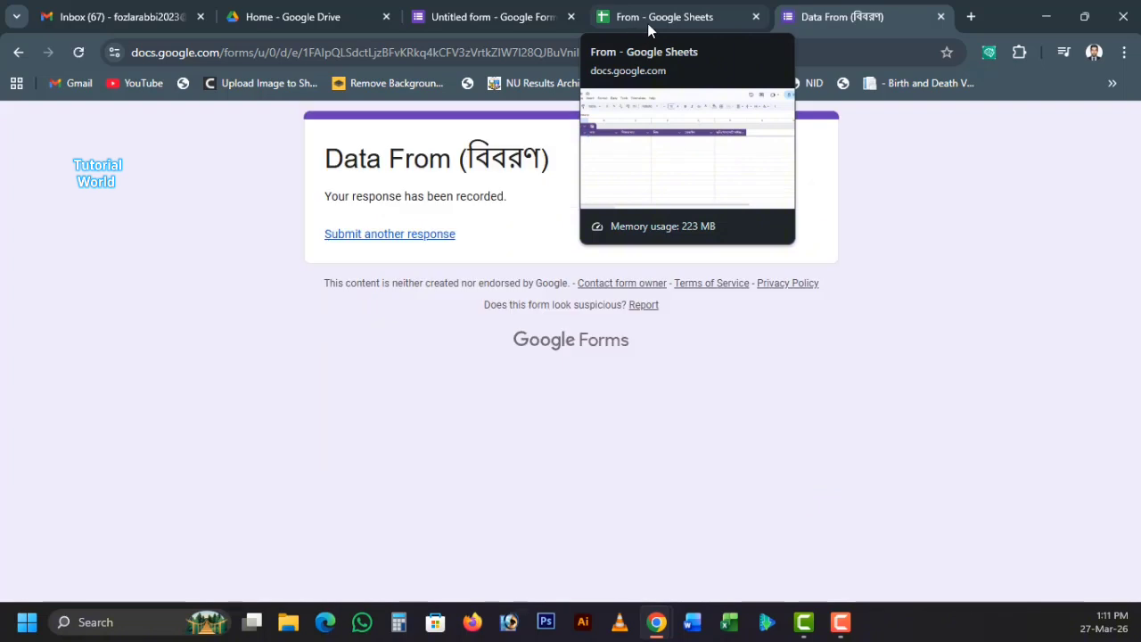
Reload the response spreadsheet "From", widen photo column F, and preview the uploaded image from the link in F2
left_click(649, 30)
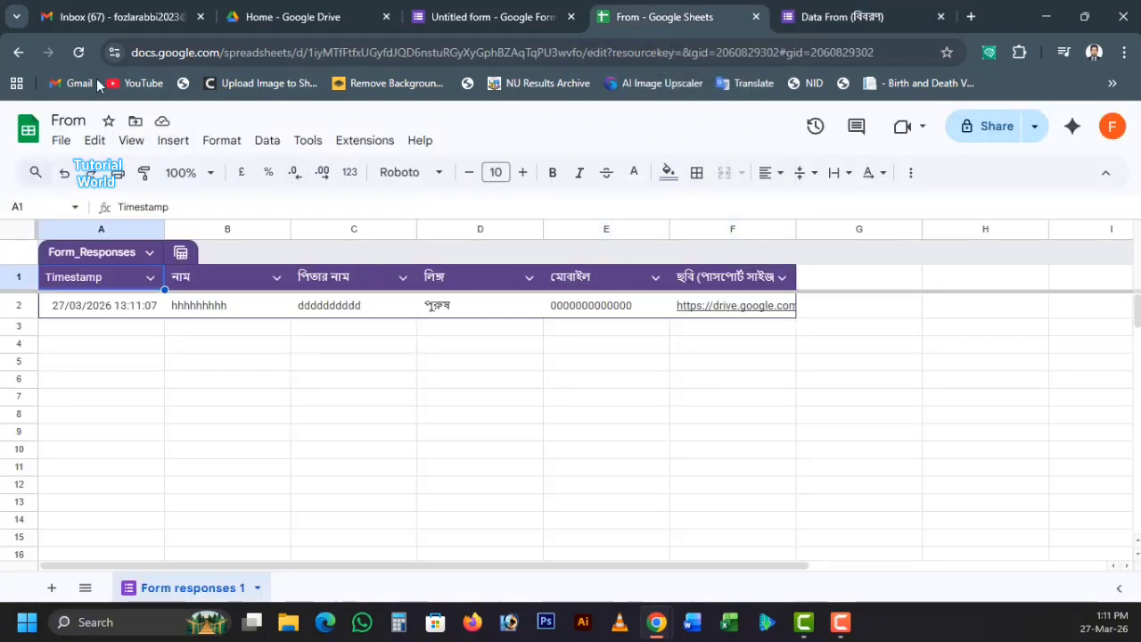
left_click(78, 54)
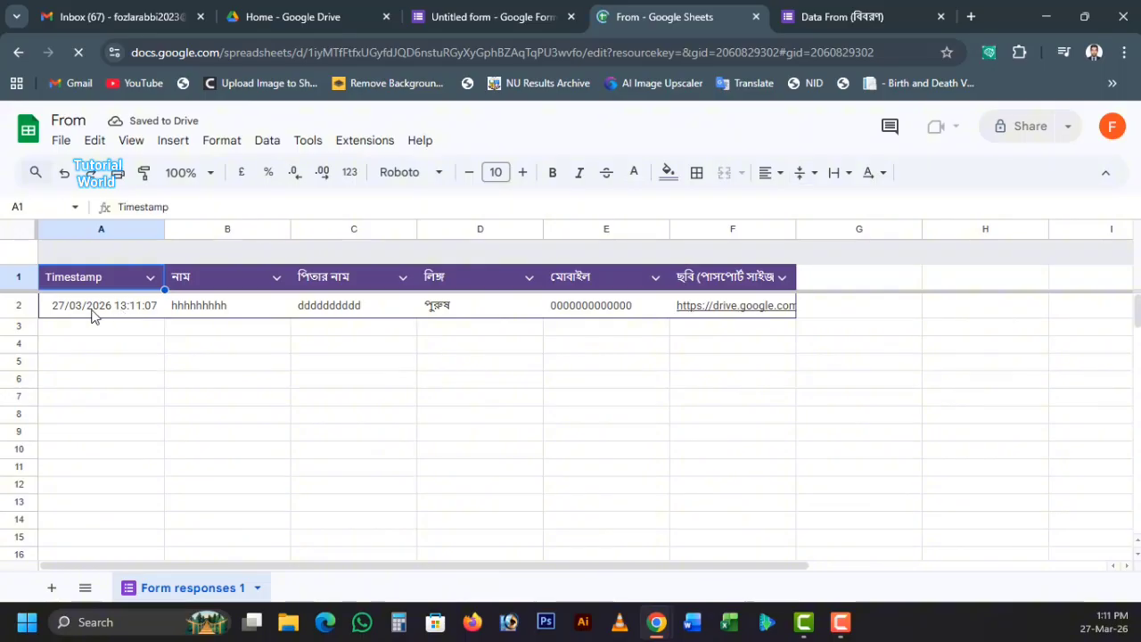
left_click_drag(796, 232, 858, 232)
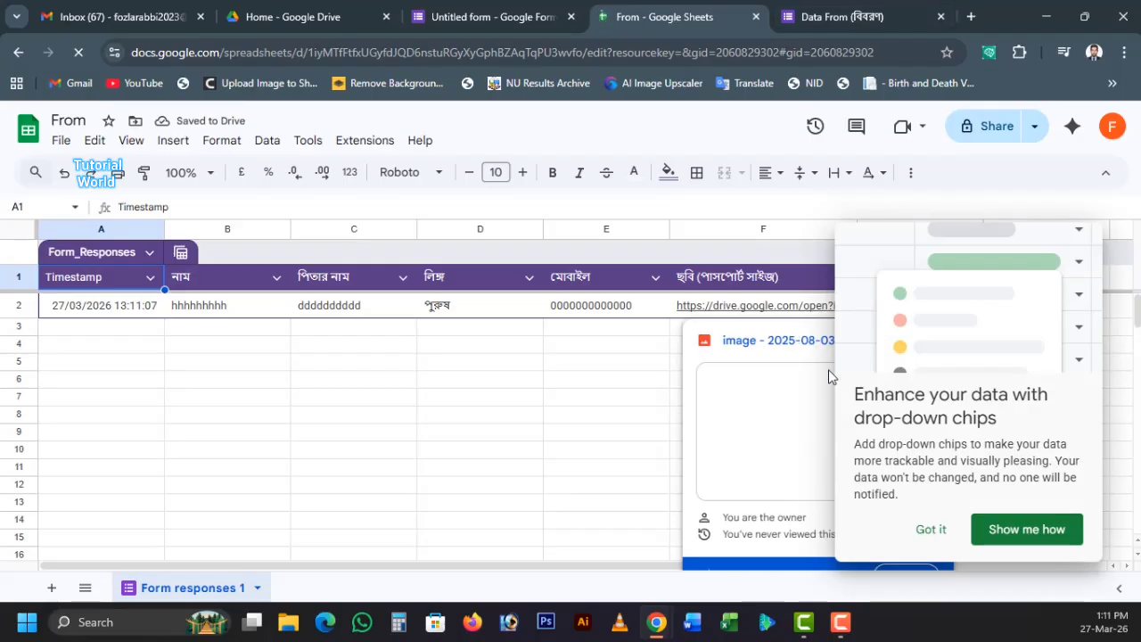
left_click(757, 307)
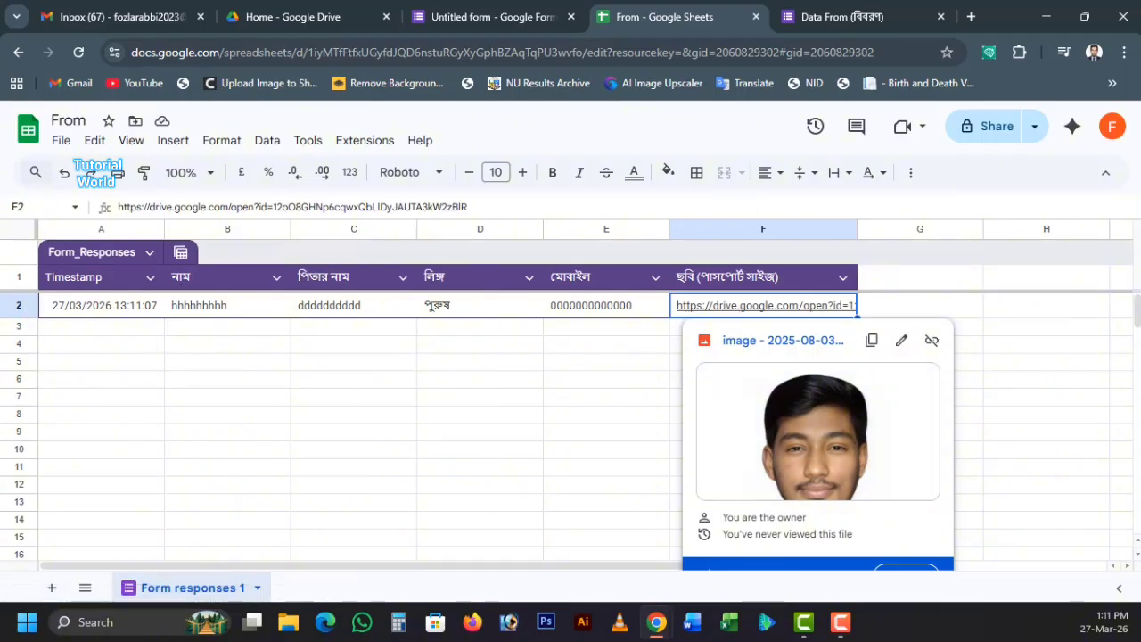
left_click(813, 14)
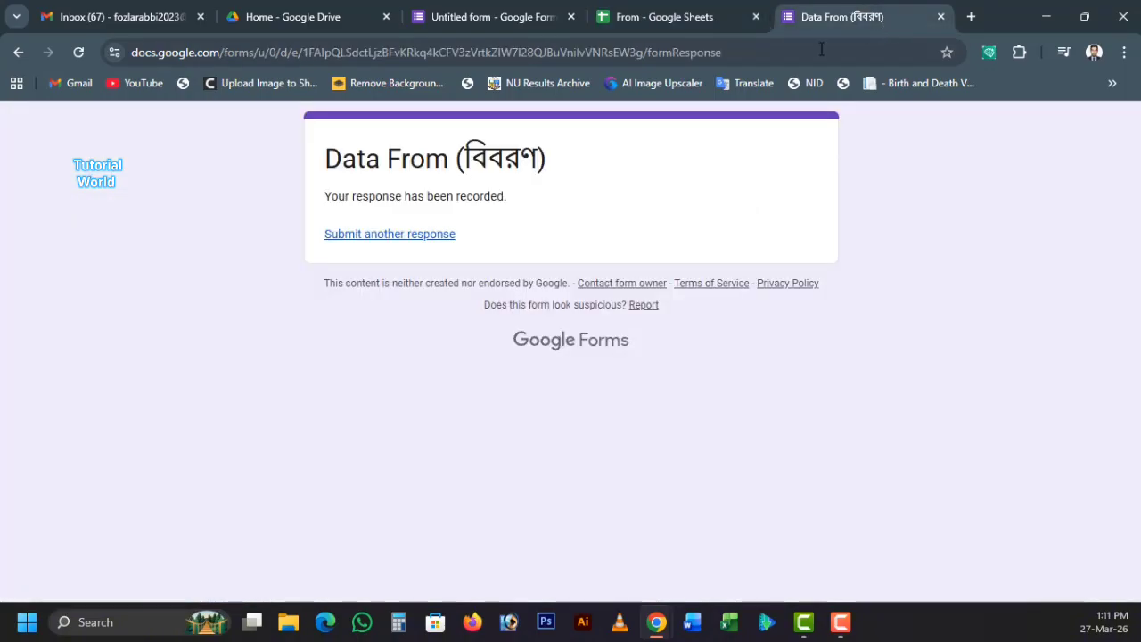